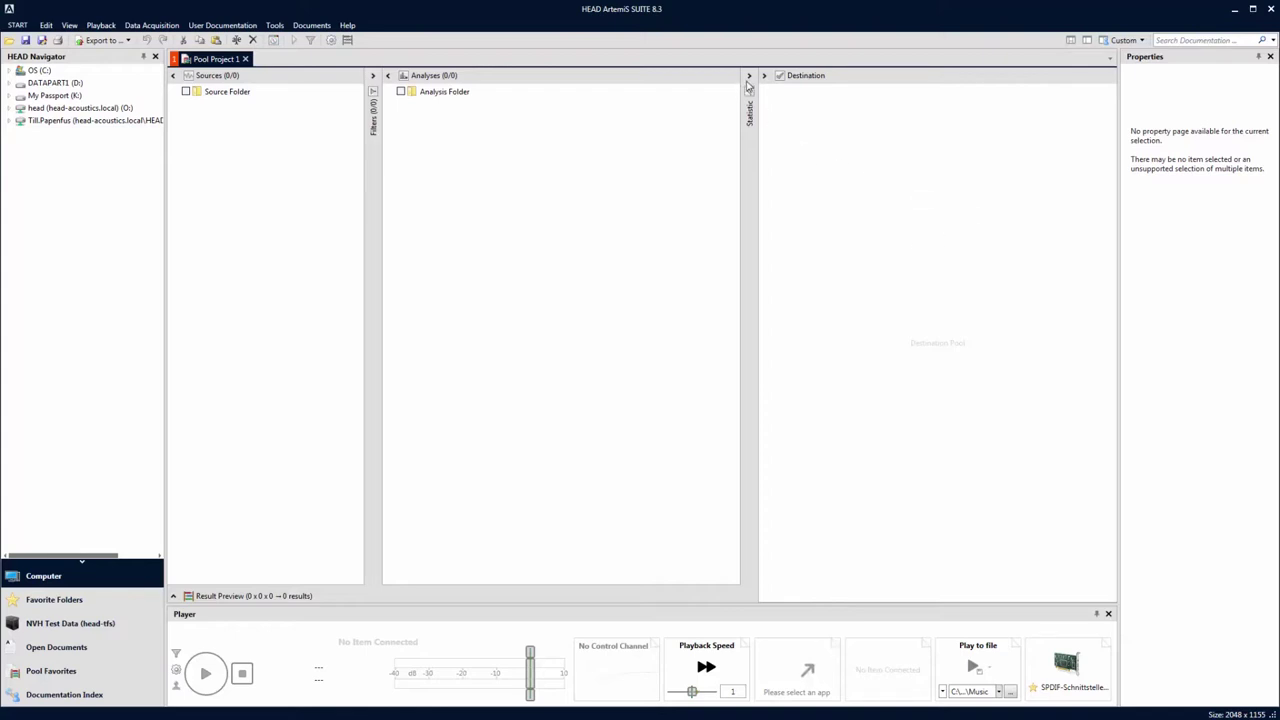
Expand the collapsed Statistic and Filters pools in Pool Project 1.
left_click(748, 90)
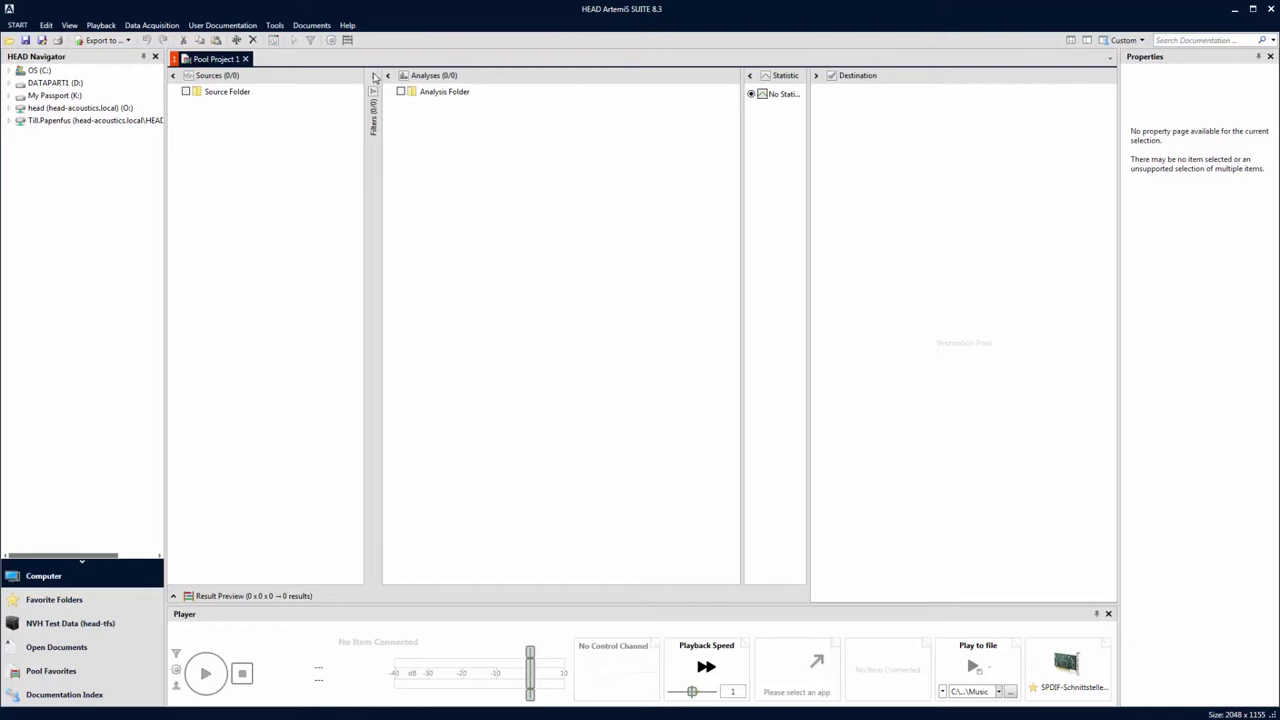
left_click(374, 77)
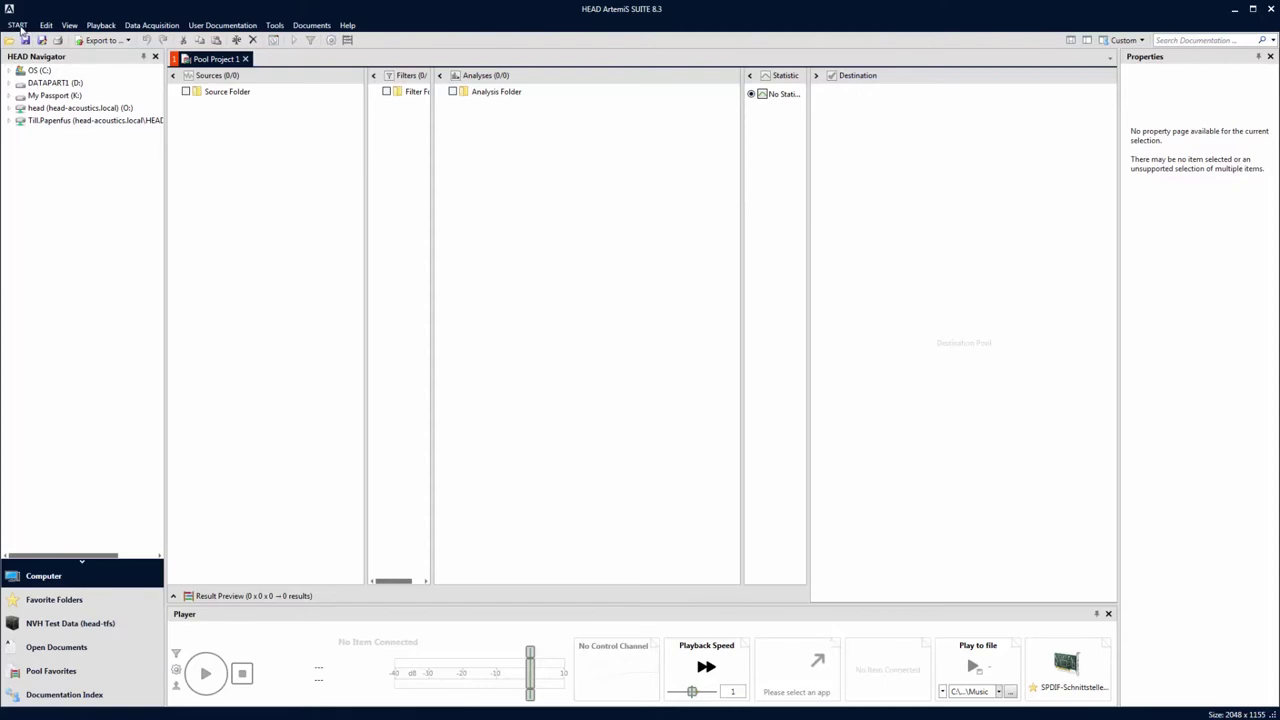
Add Compact Analysis Project and Decoder Project to the start page favorites and remove Sound Engineering Project from them.
left_click(19, 26)
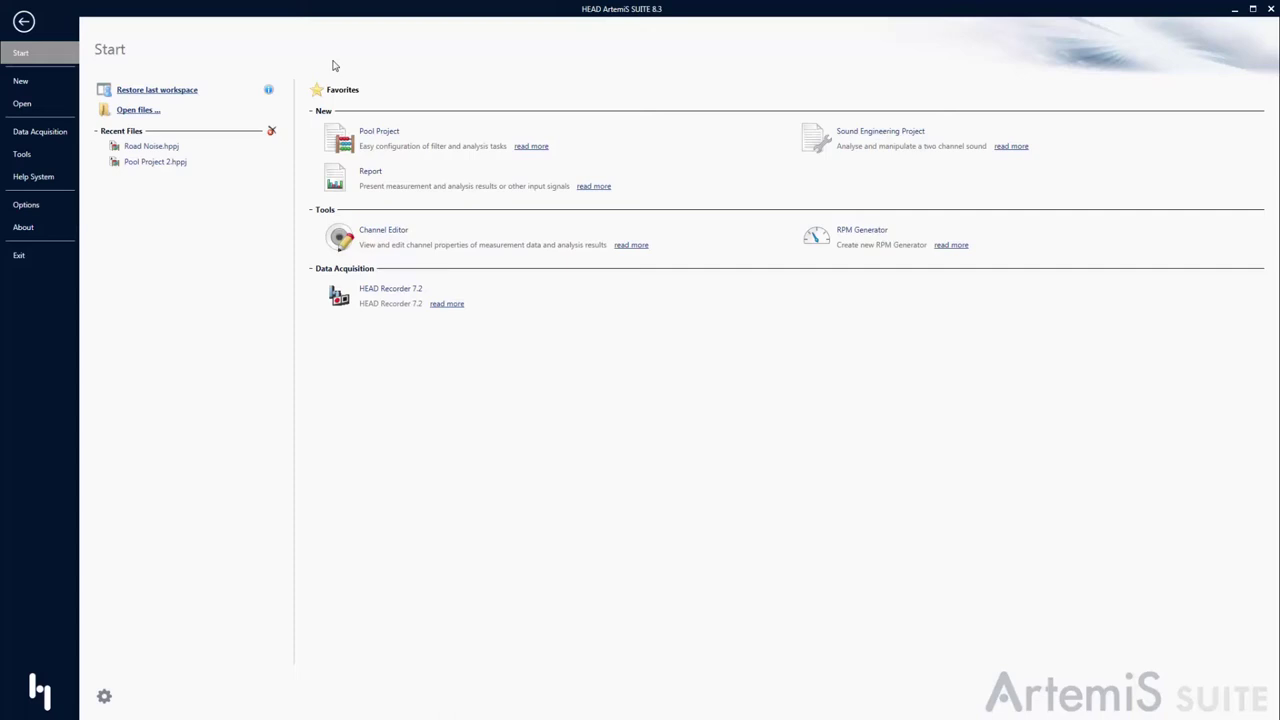
left_click(24, 82)
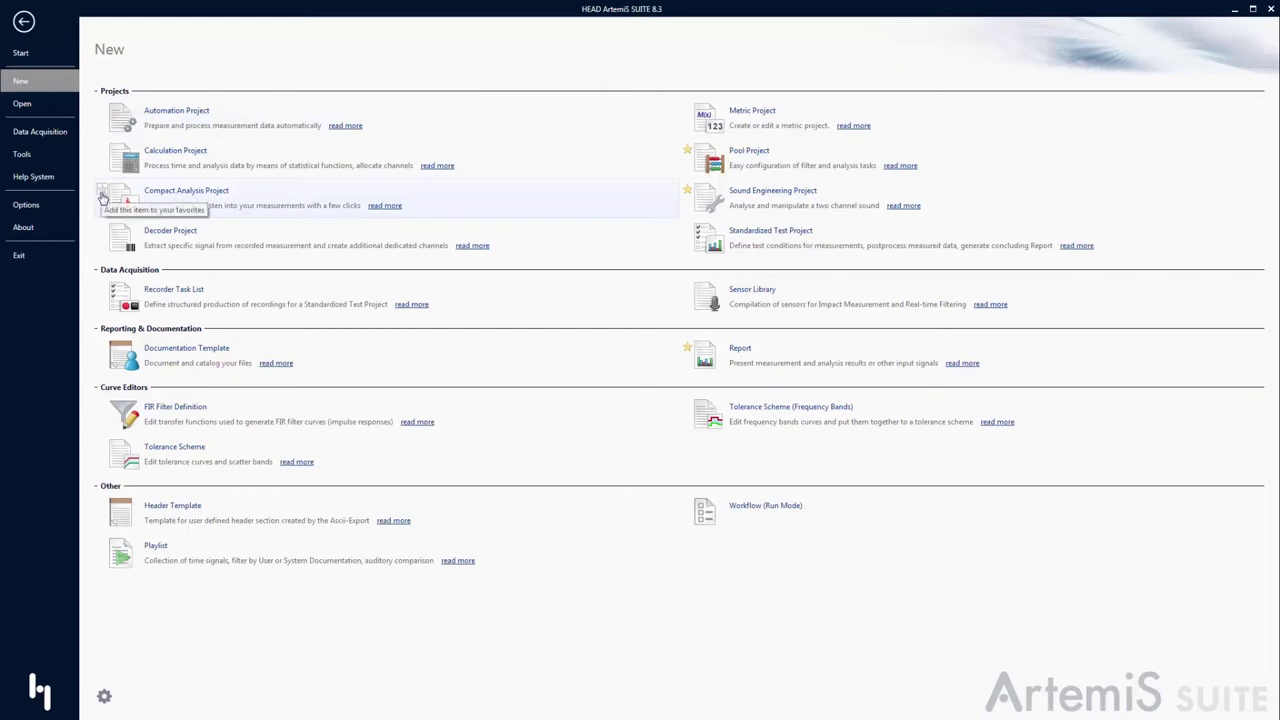
left_click(102, 197)
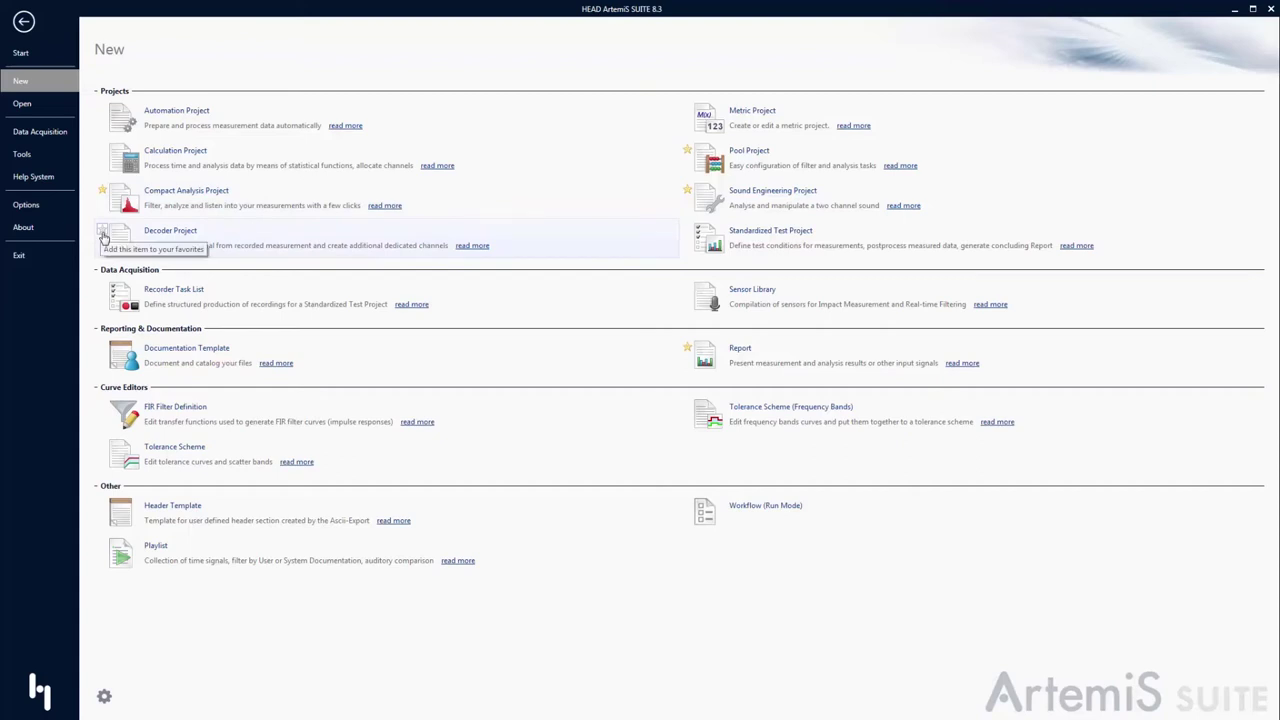
left_click(103, 234)
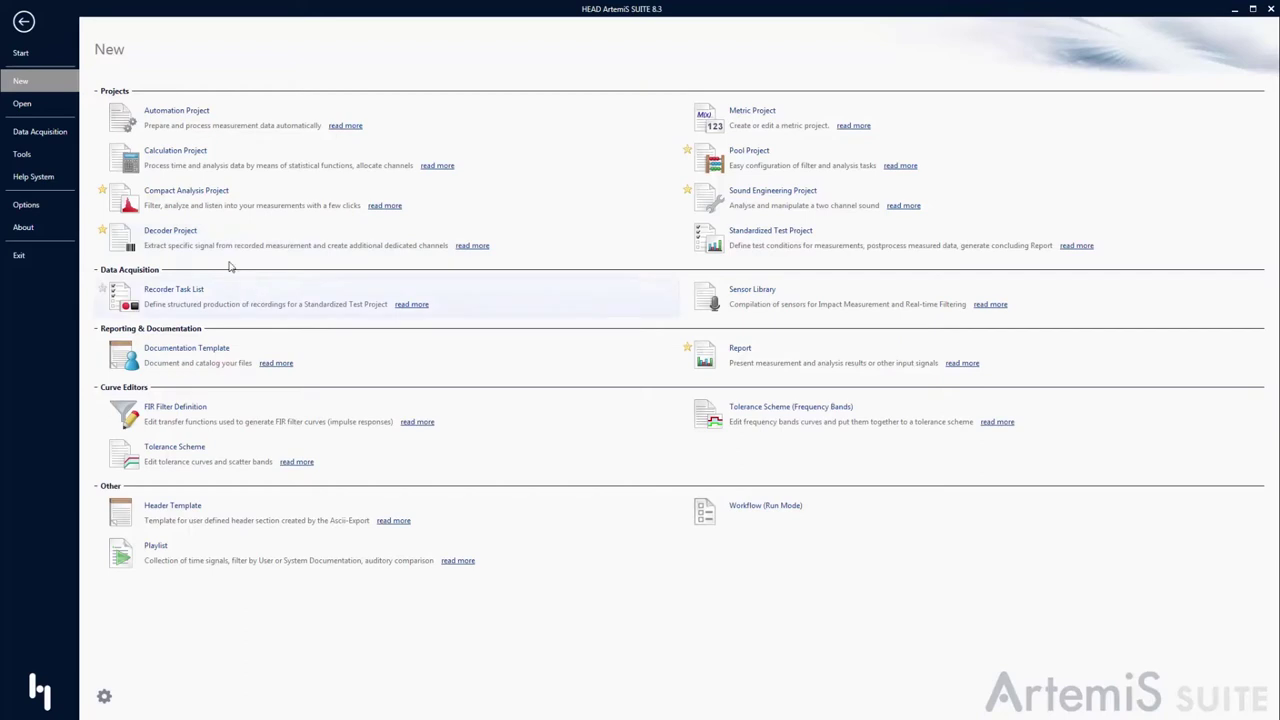
left_click(22, 53)
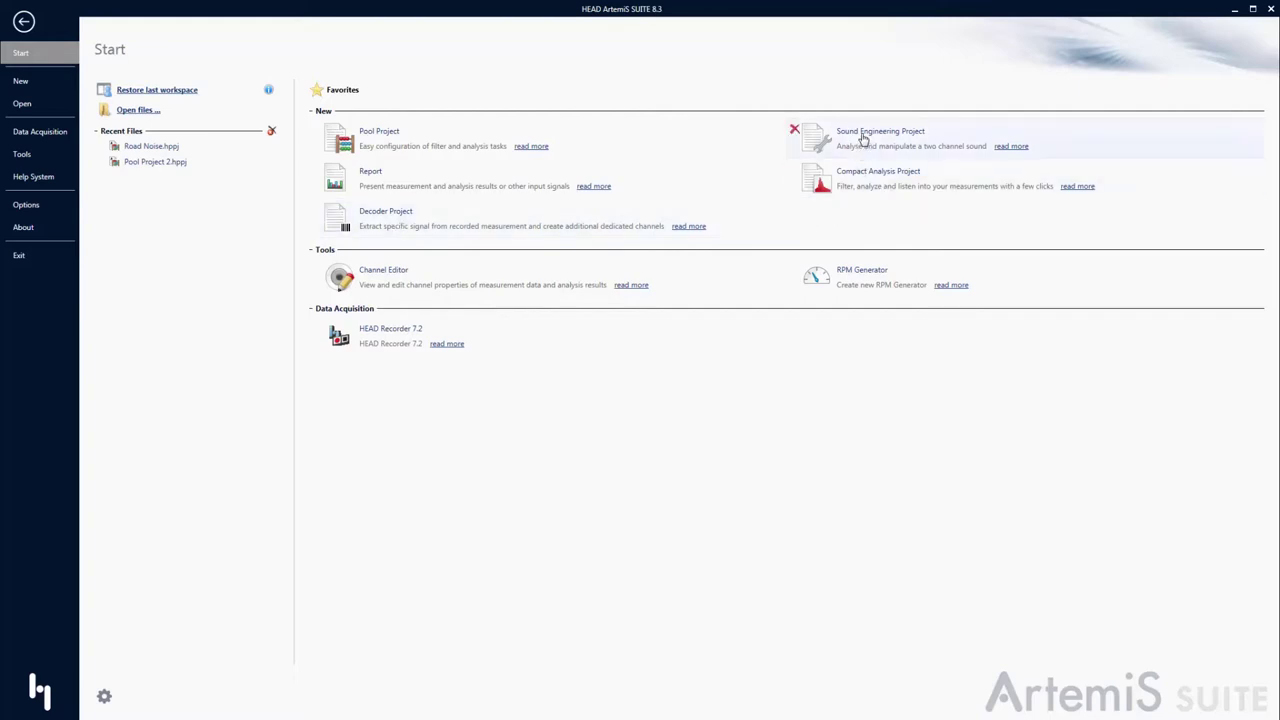
left_click(792, 132)
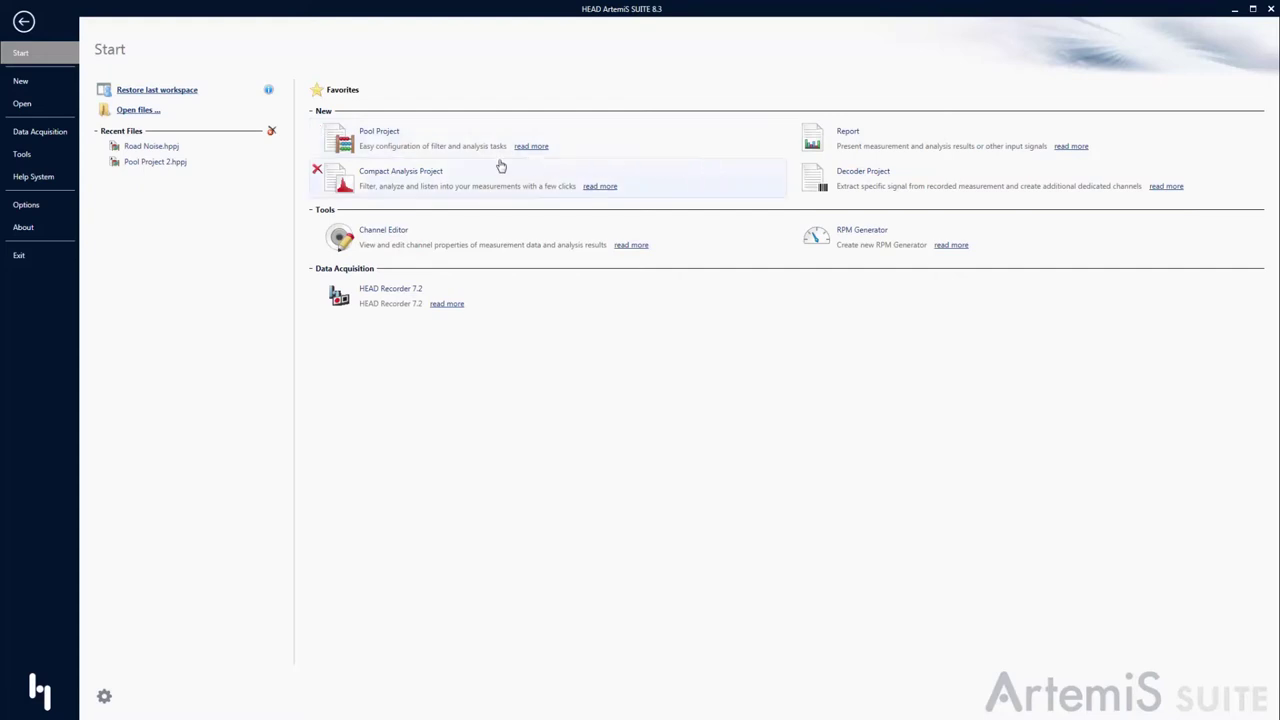
Add Impact Measurement, Channel Sort Tool and Merge Tool to the favorites and return to the start page.
left_click(40, 132)
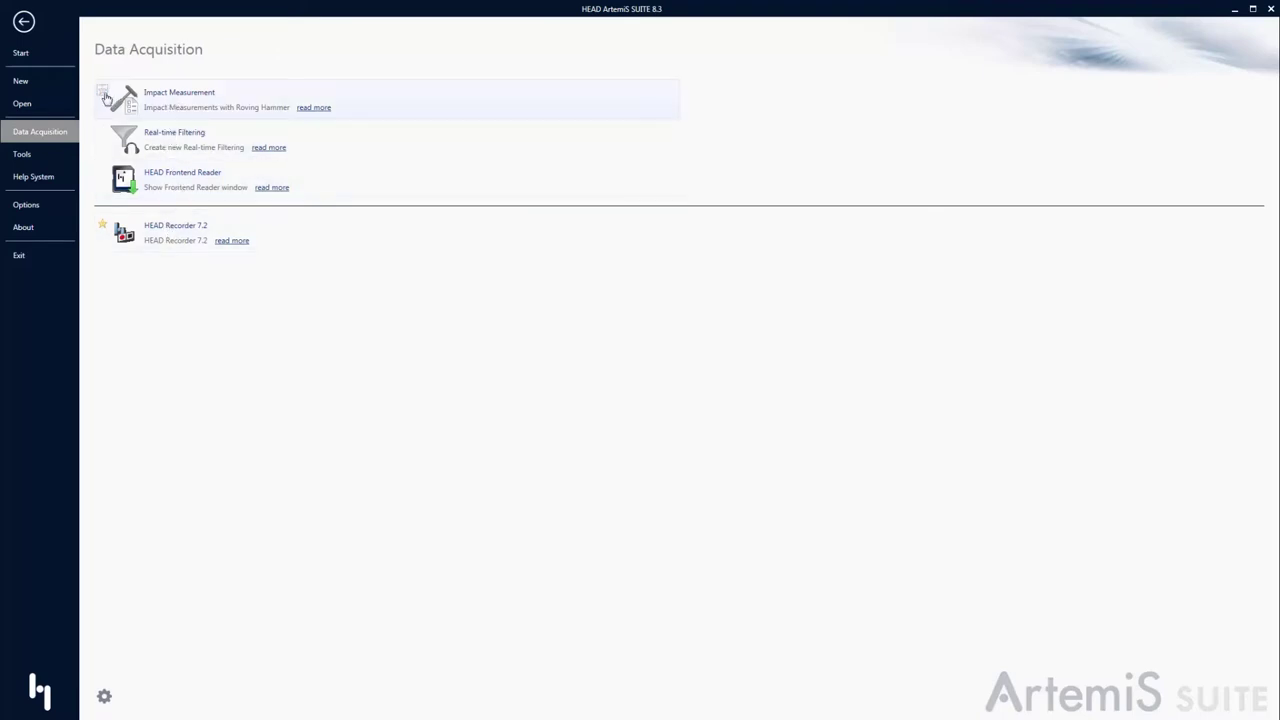
left_click(40, 155)
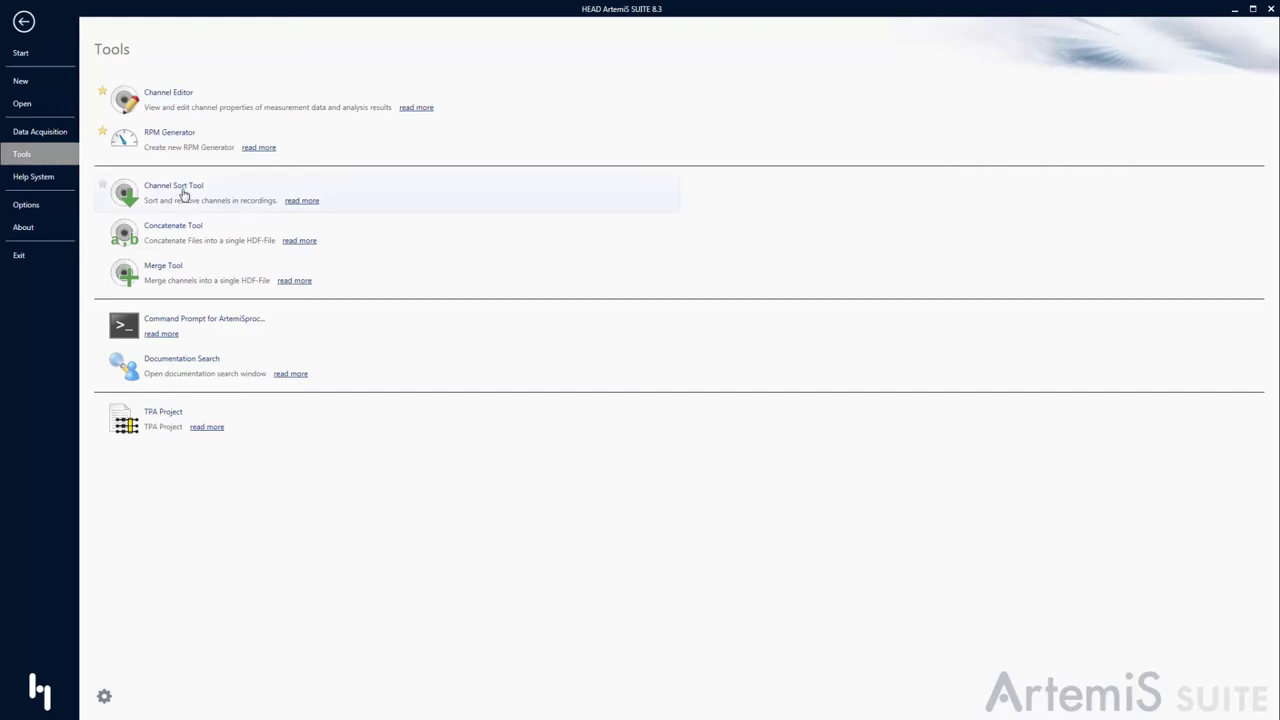
left_click(104, 186)
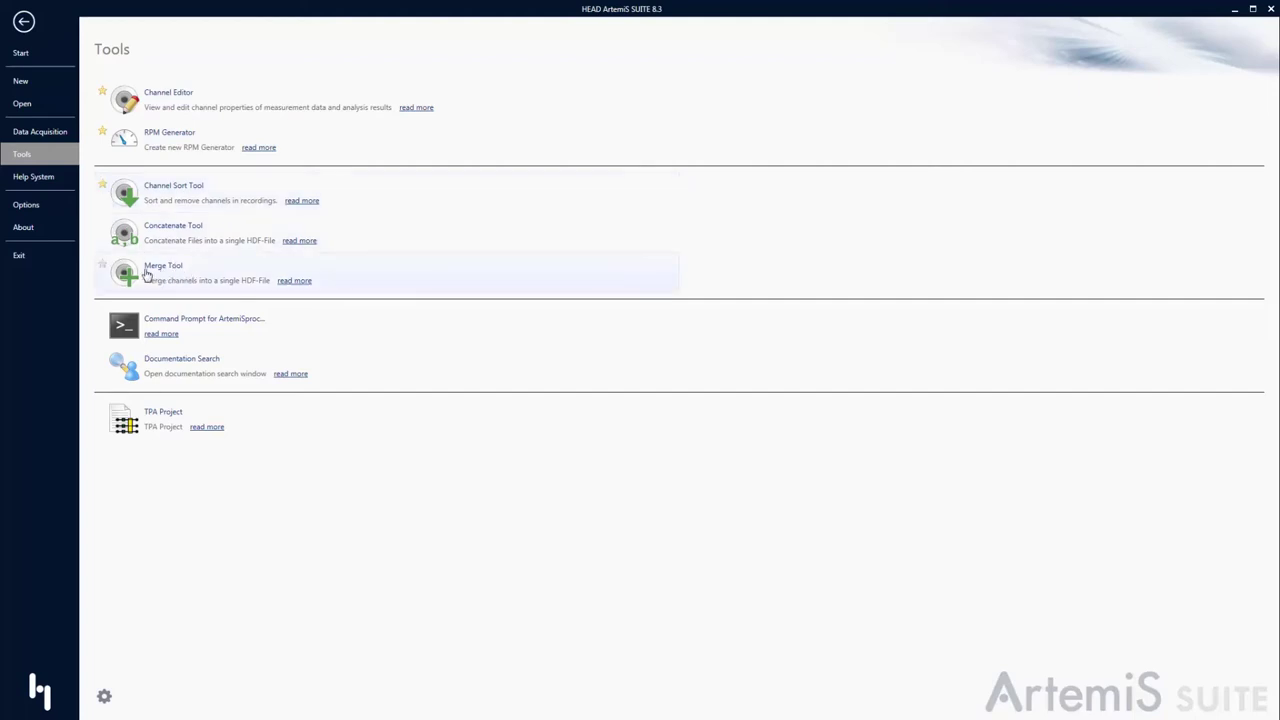
left_click(102, 269)
left_click(33, 58)
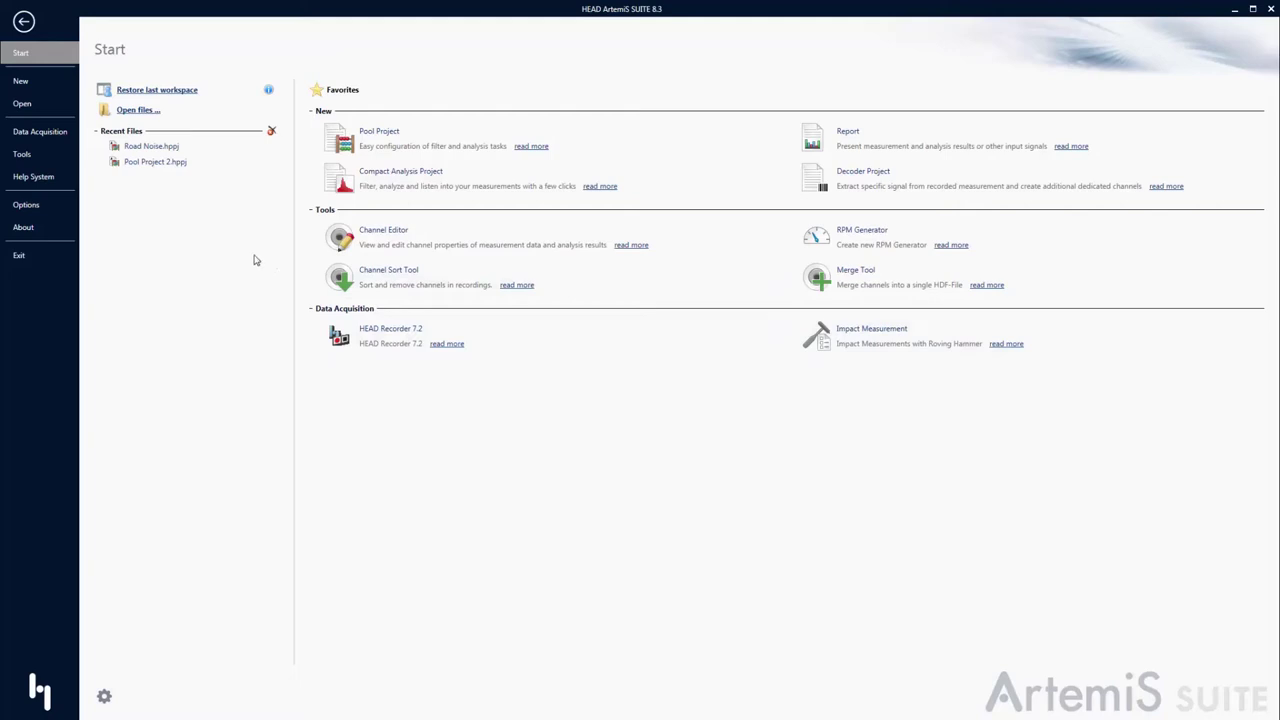
Examine the default units, reference values and decimal places of the Quantity System in the application options.
left_click(45, 206)
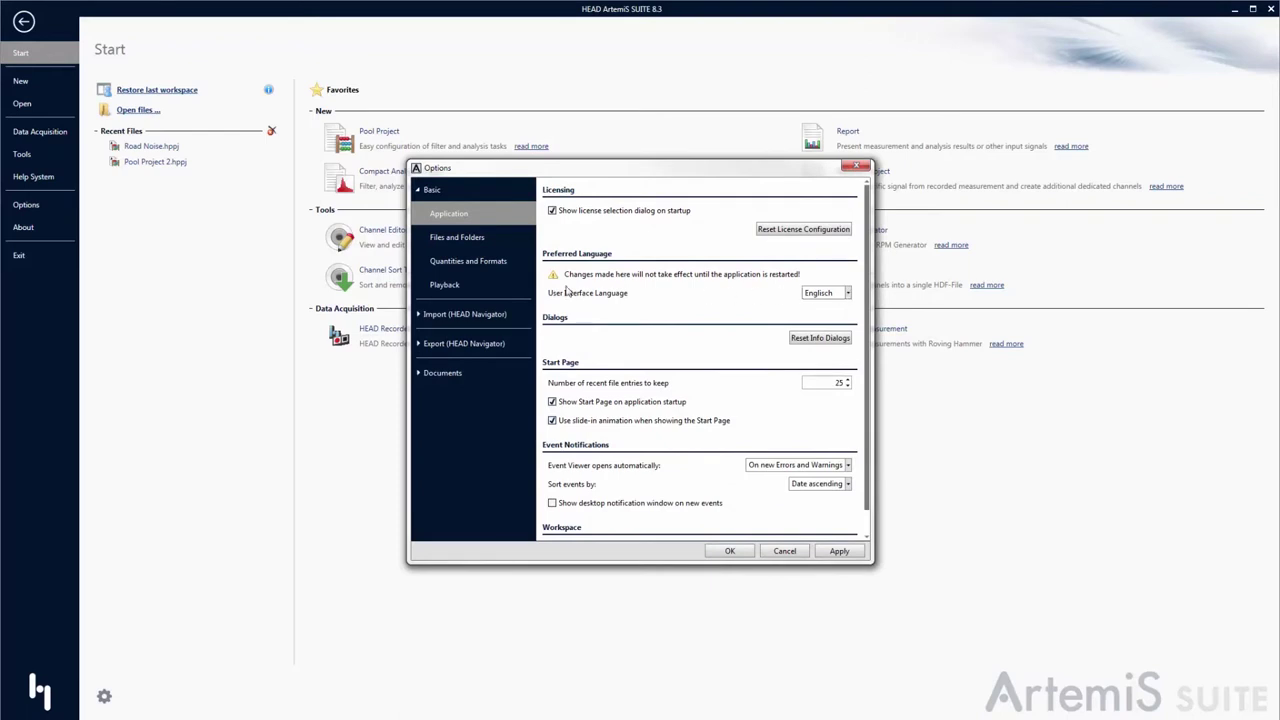
left_click(465, 262)
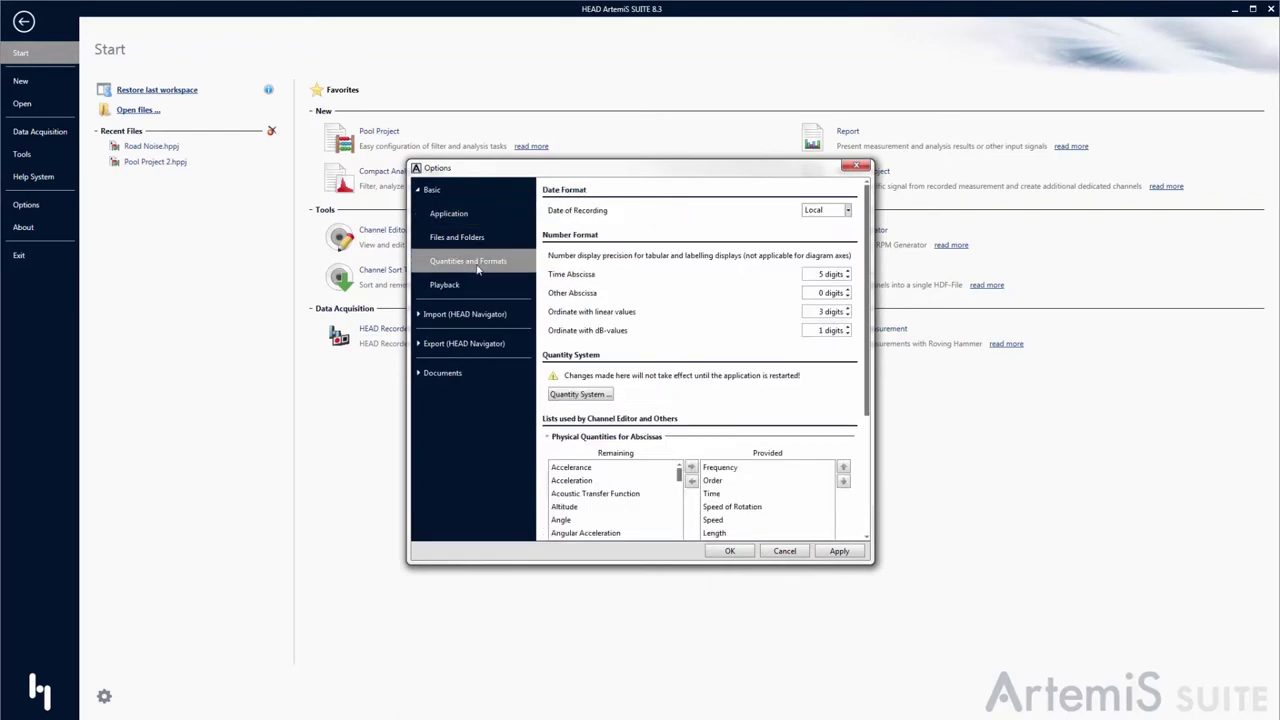
left_click(582, 394)
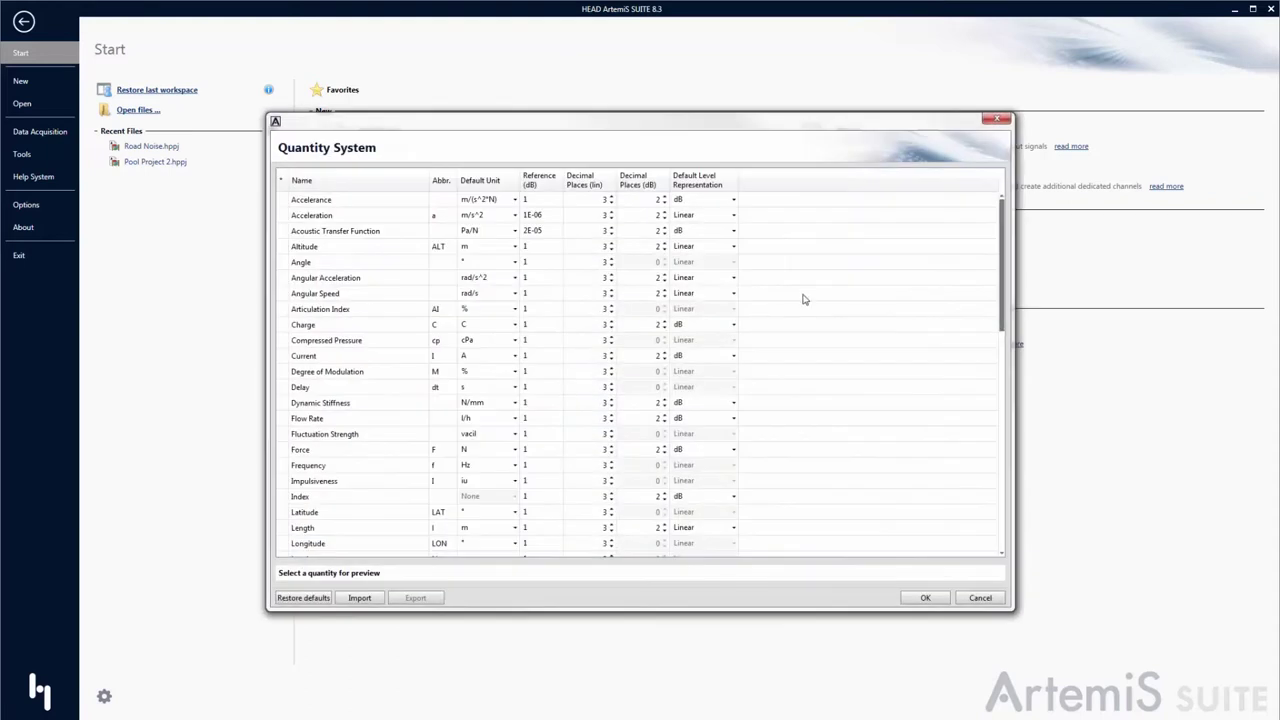
scroll(995, 244, "down", 6)
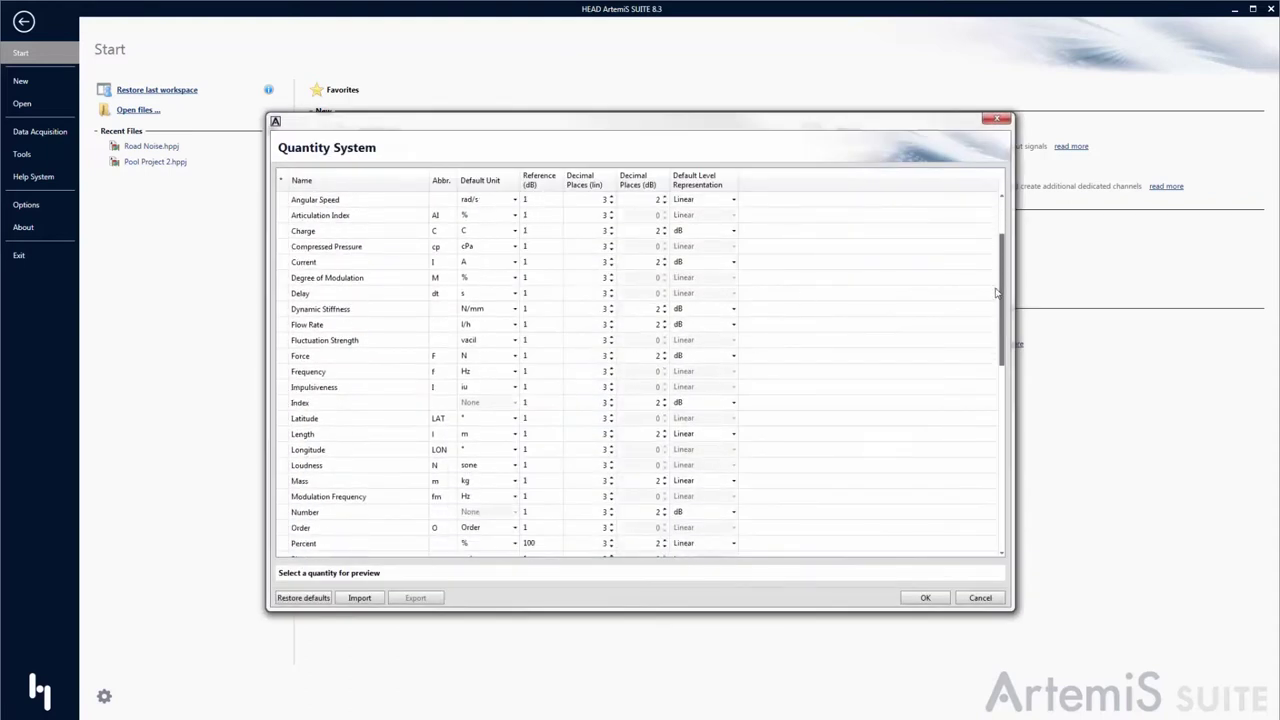
scroll(993, 372, "down", 6)
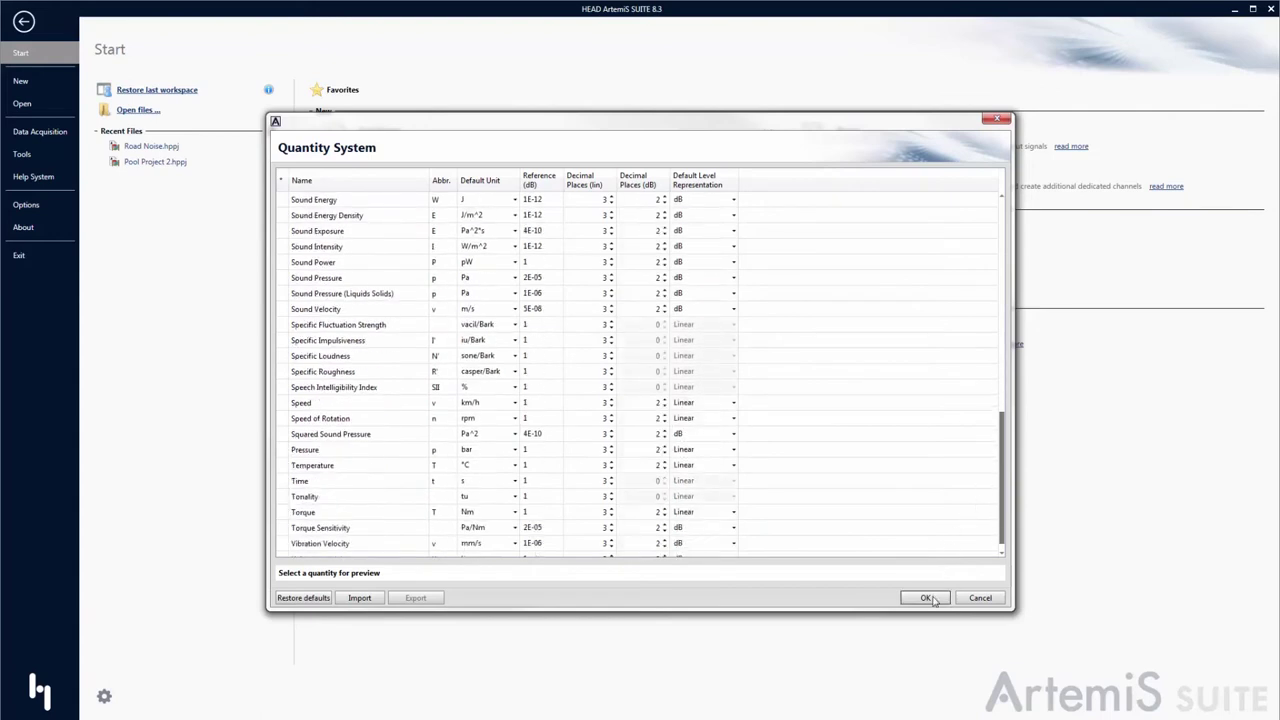
left_click(928, 597)
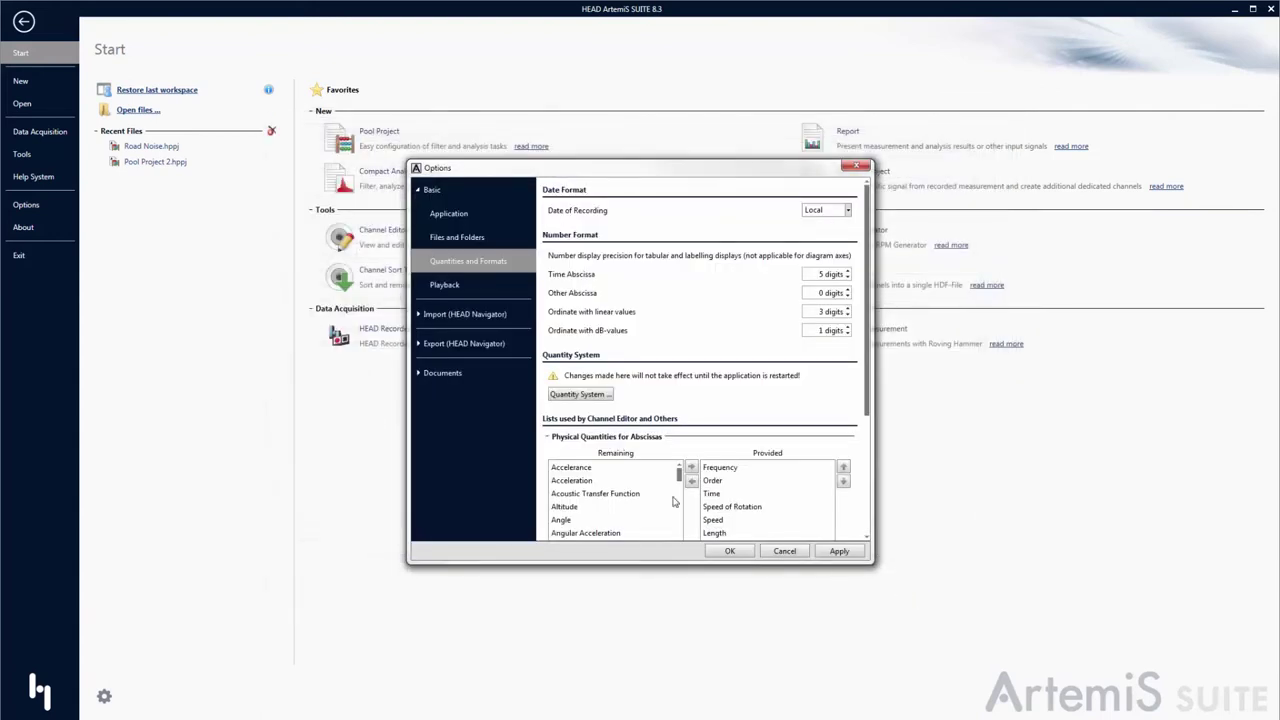
Review the HEAD Navigator export options for the ASCII format and close the options.
left_click(446, 346)
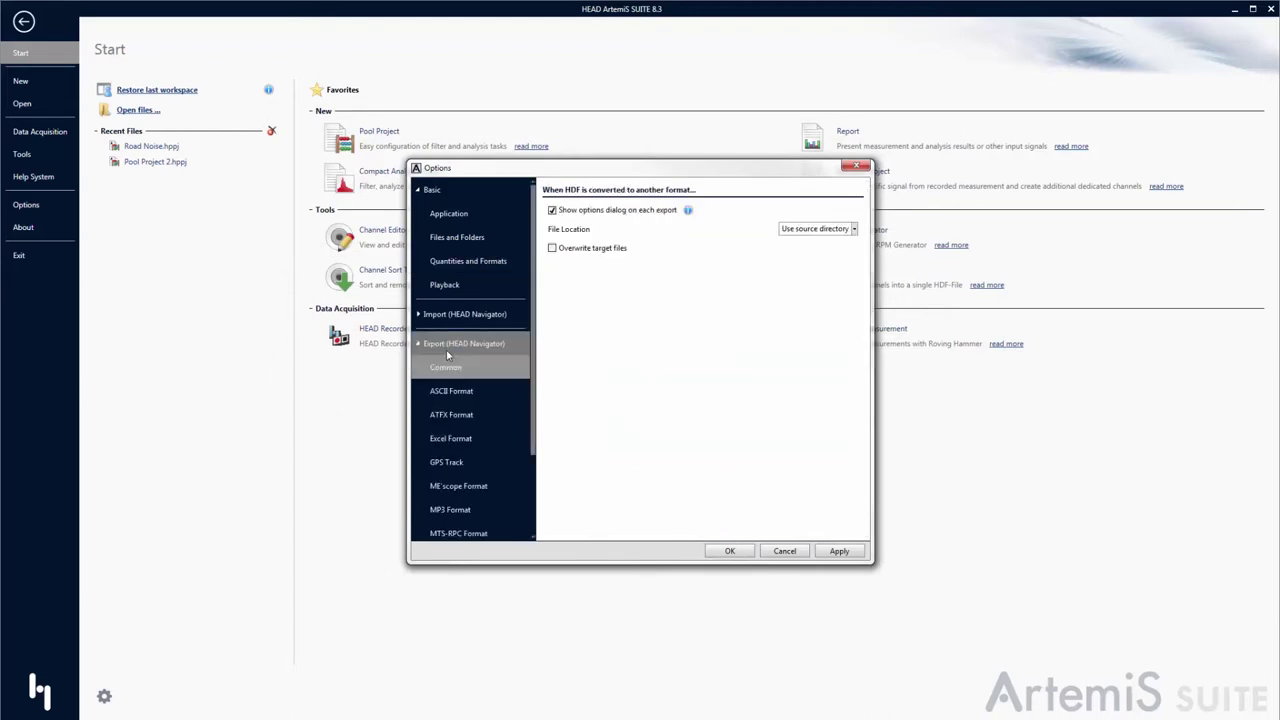
left_click(452, 391)
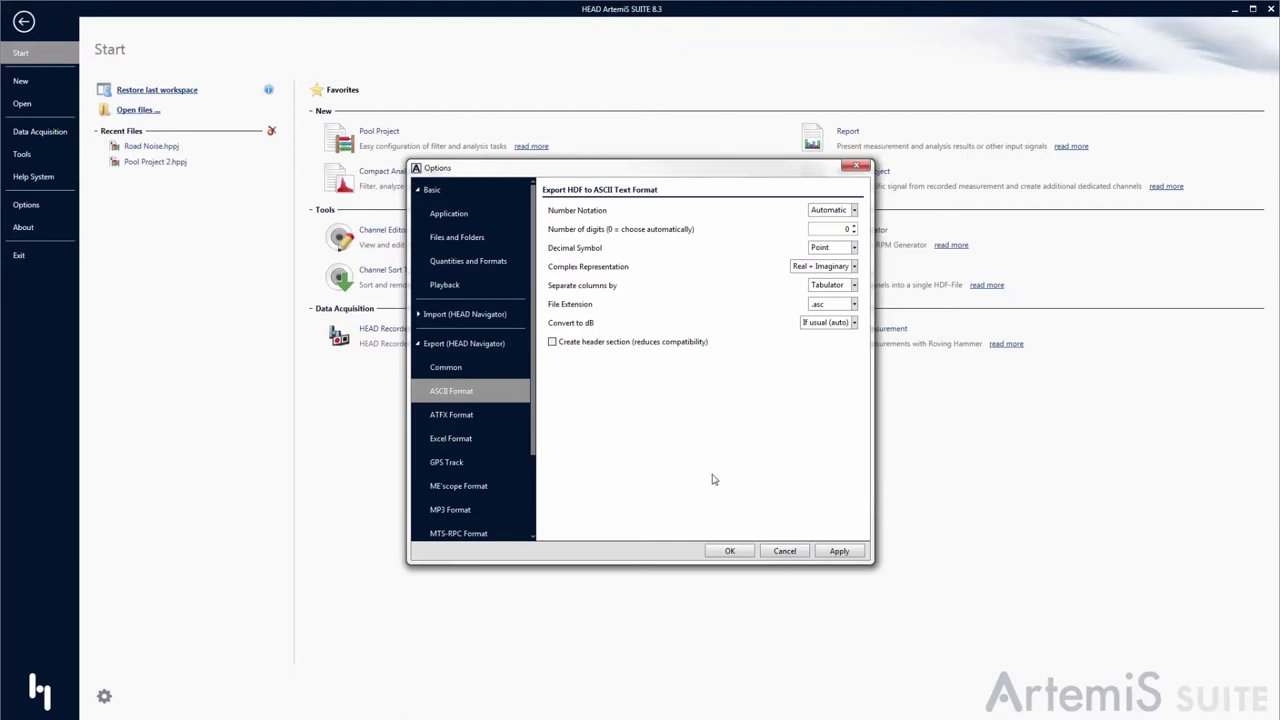
left_click(731, 551)
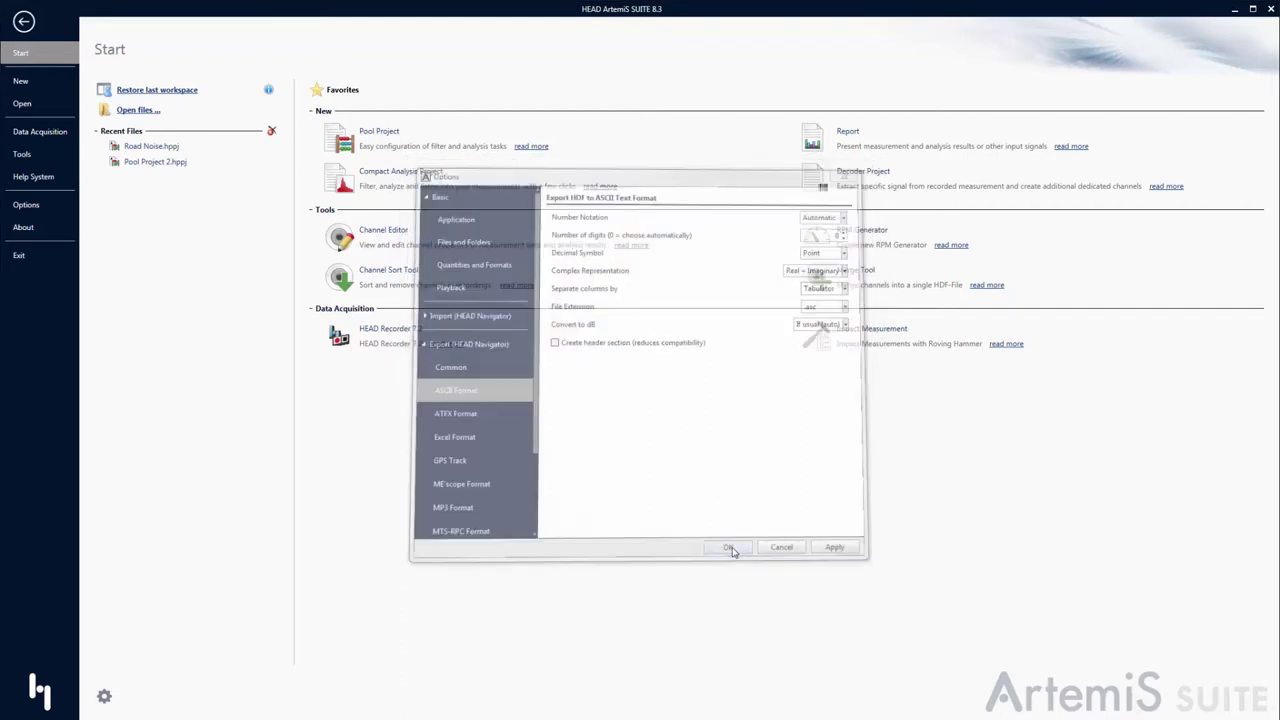
Create a new pool project from the favorites and insert a Level vs. Time analysis in its Analysis Folder.
left_click(424, 150)
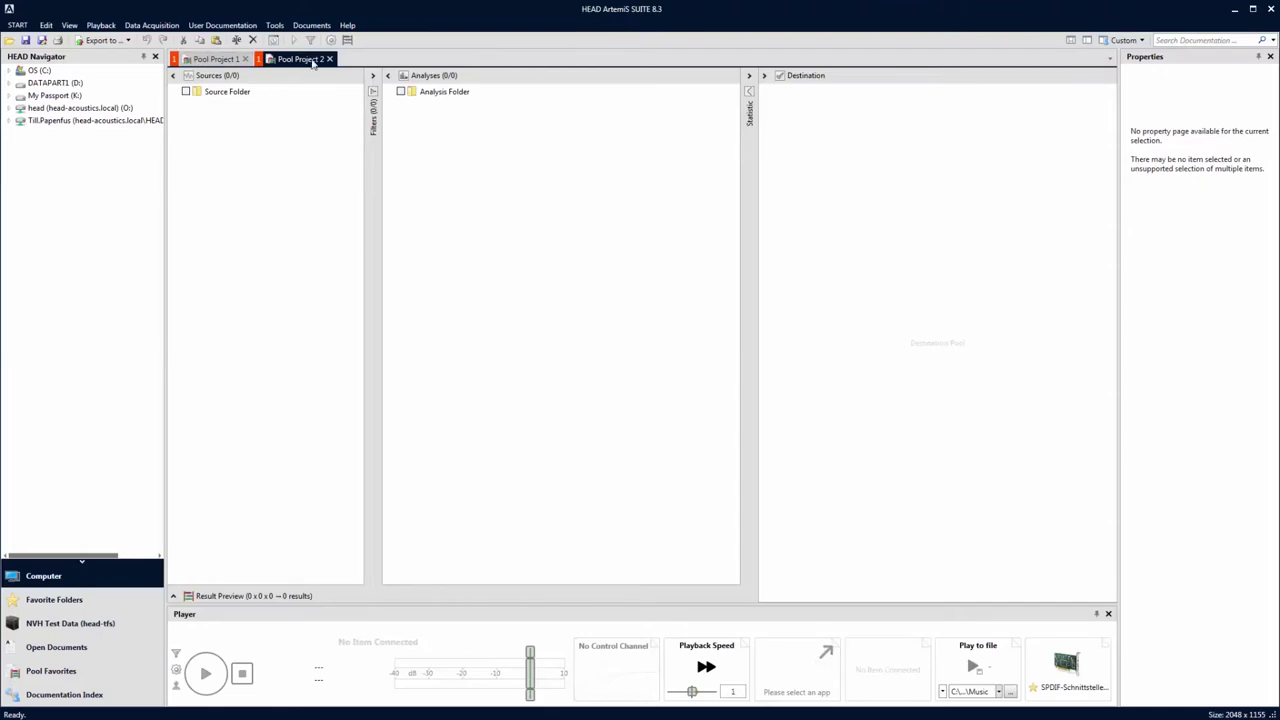
right_click(449, 95)
left_click(490, 108)
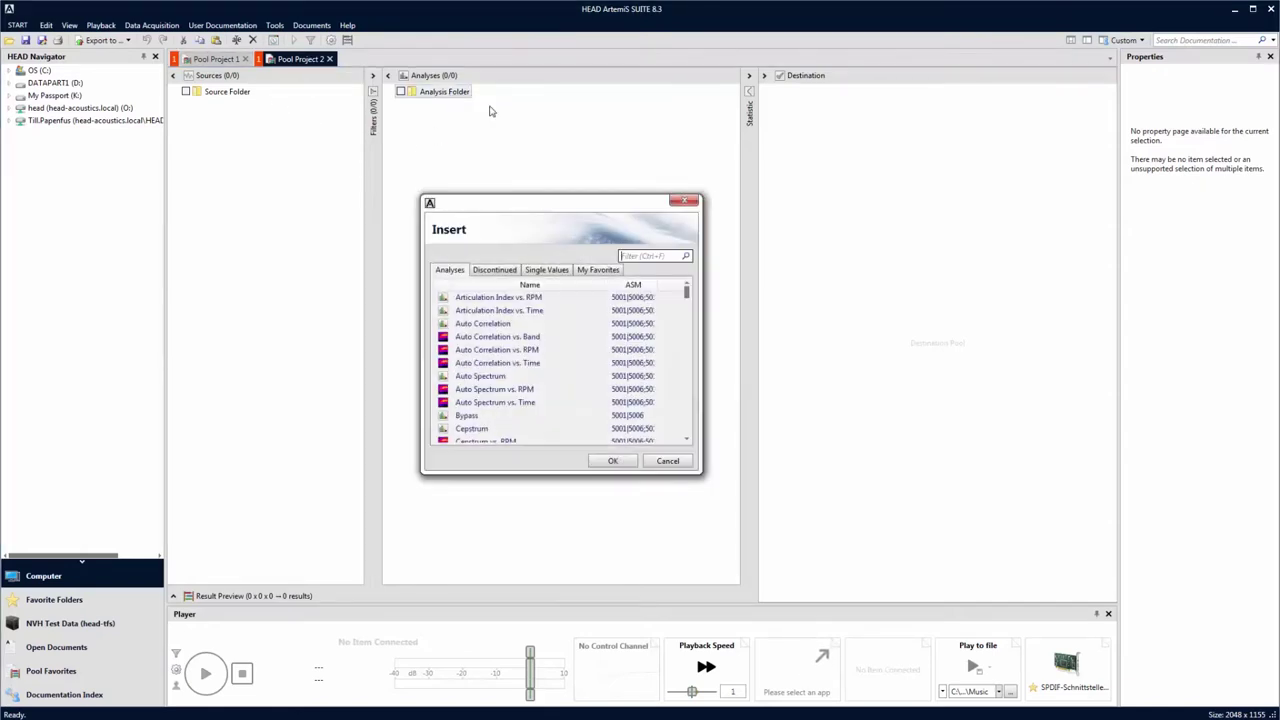
type("level")
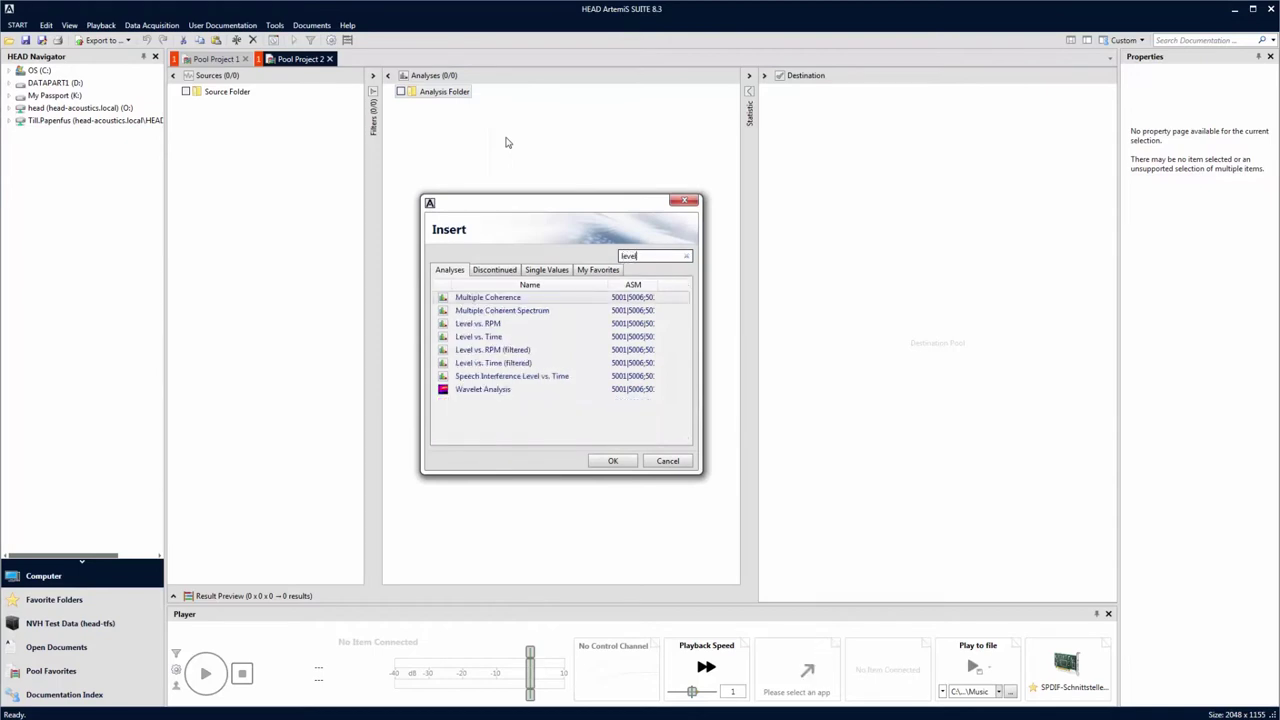
left_click(490, 311)
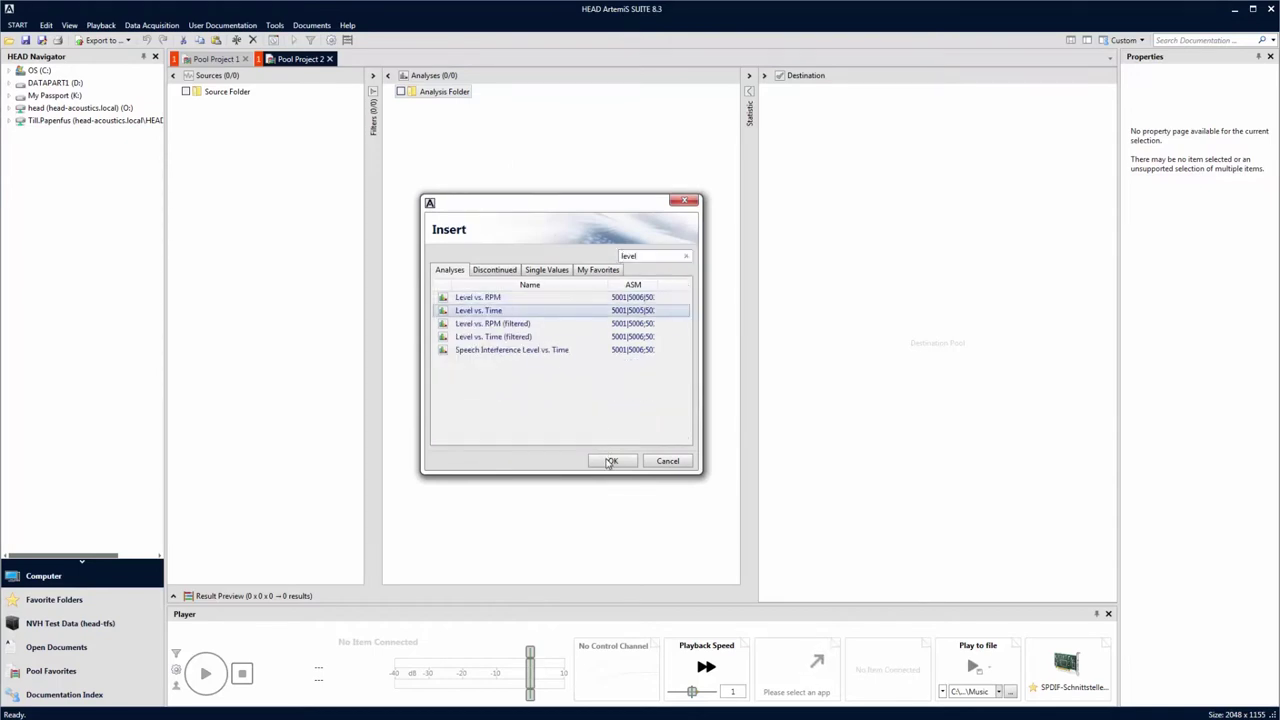
left_click(612, 461)
Insert a Mark Analyzer in the Destination pool of the project.
right_click(884, 155)
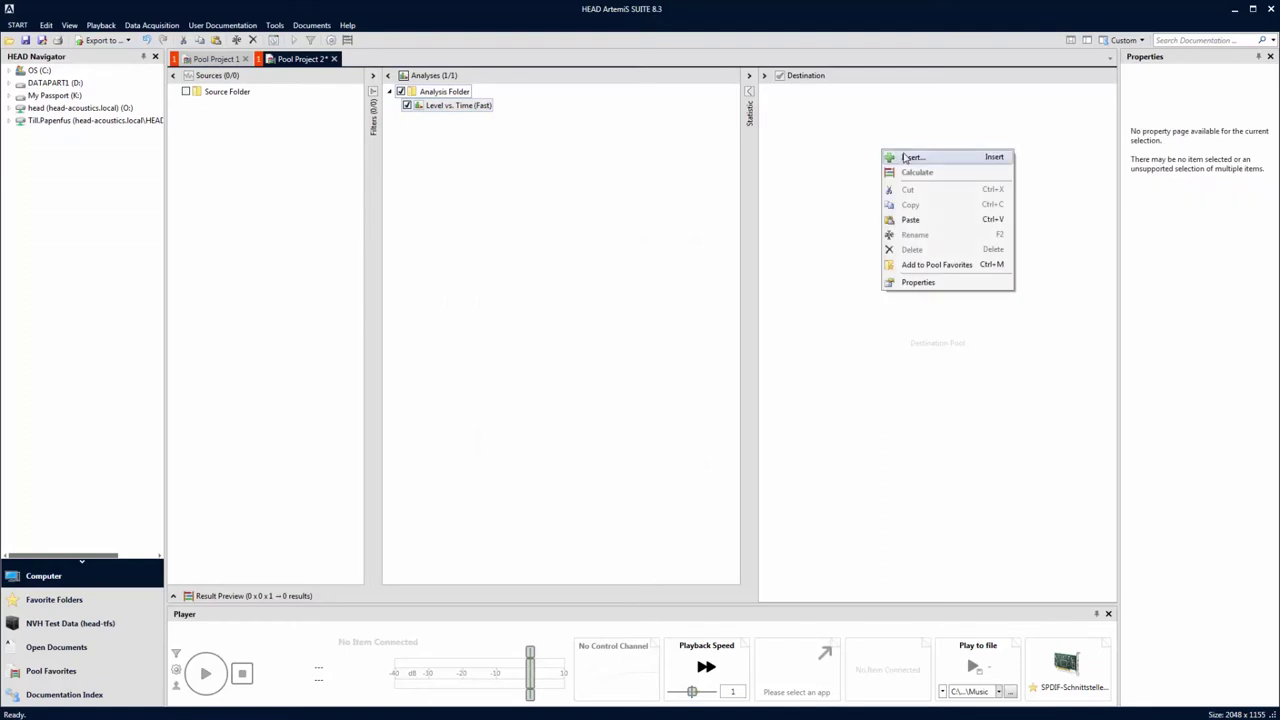
left_click(906, 158)
type("mar")
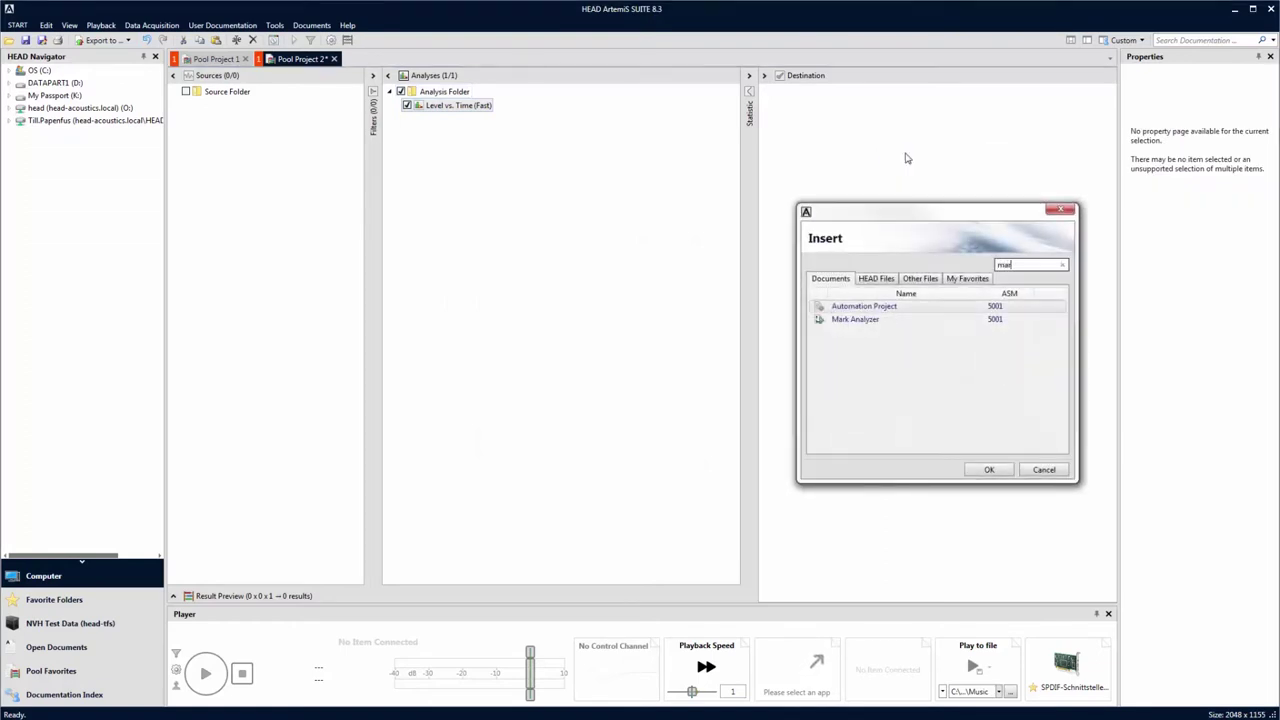
left_click(988, 470)
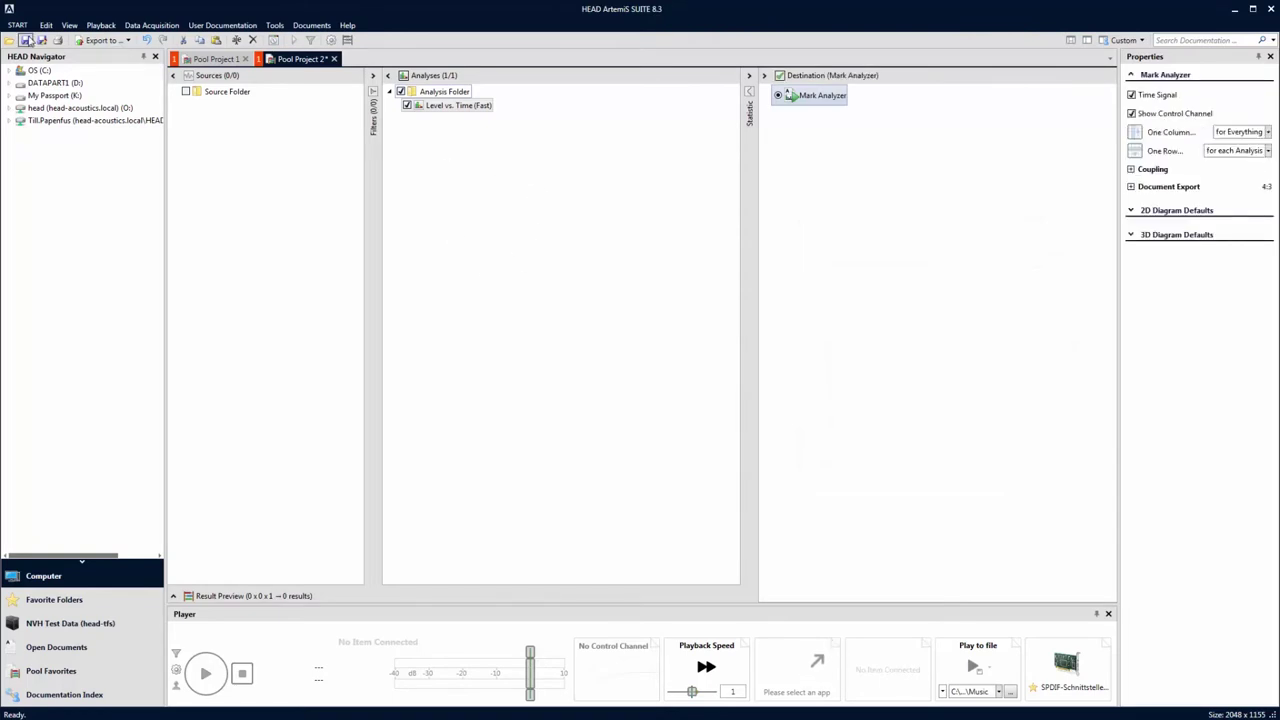
Save the pool project as "Level vs time Analysis" in the 001 Start Page folder.
left_click(27, 40)
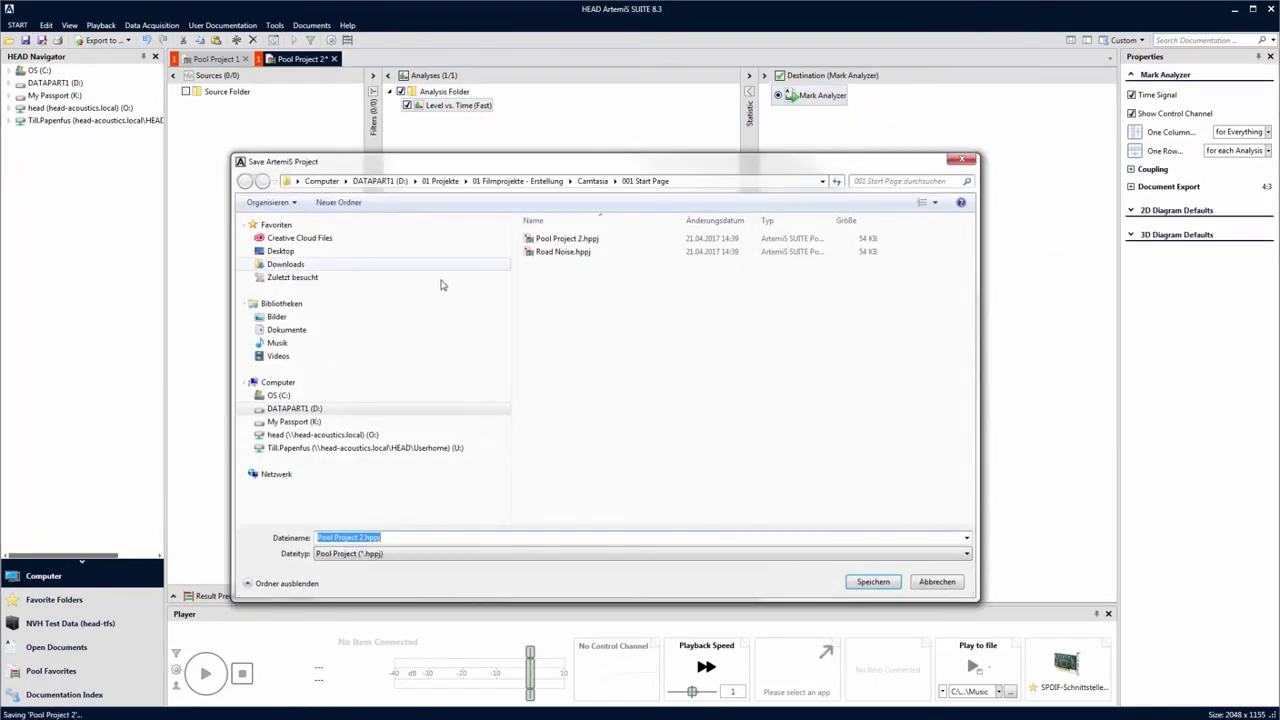
left_click(361, 538)
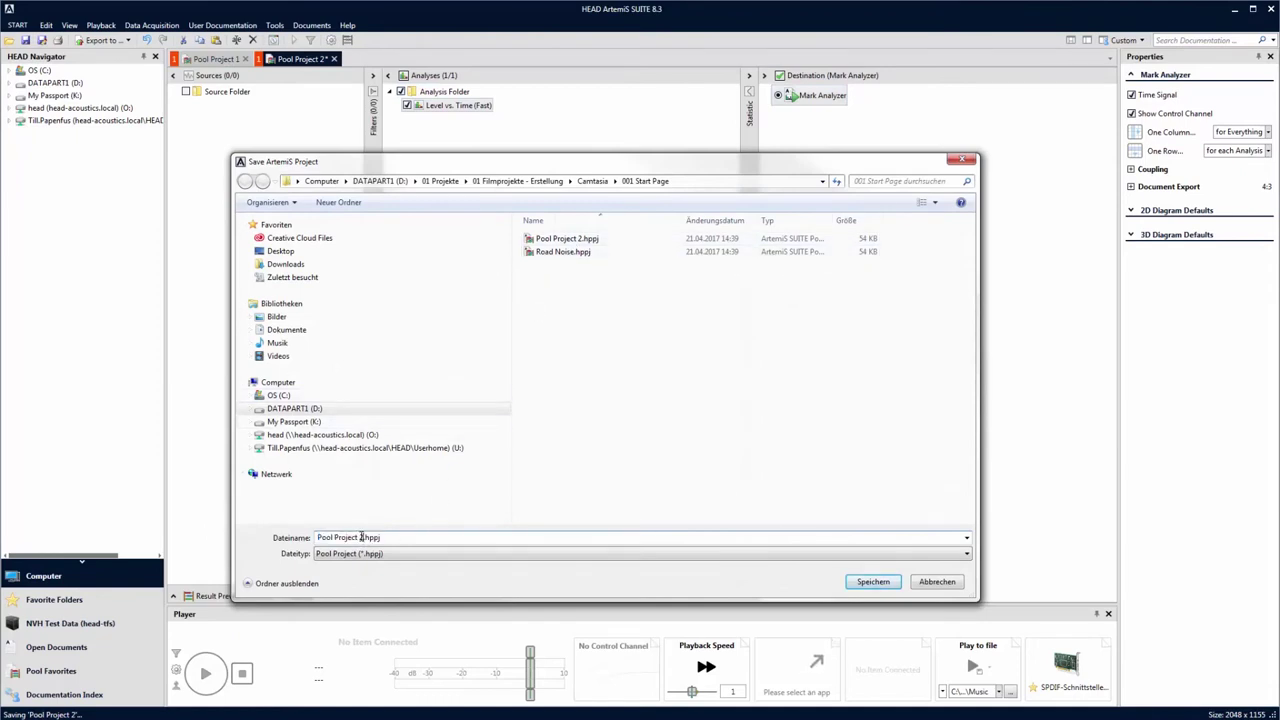
left_click_drag(361, 538, 277, 532)
key("Delete")
key("Delete")
type("Level vs time Analysis")
key("Return")
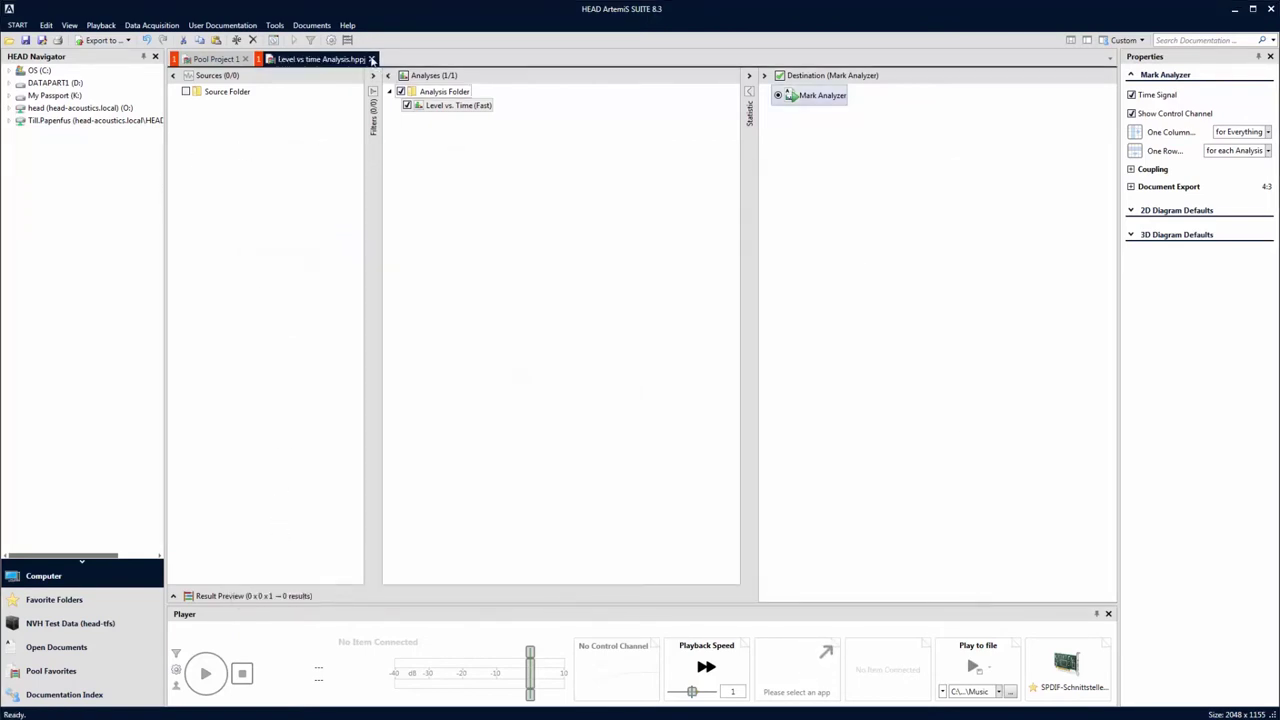
Close both open projects and reopen Level vs time Analysis.hppj from the recent files.
left_click(371, 59)
left_click(245, 59)
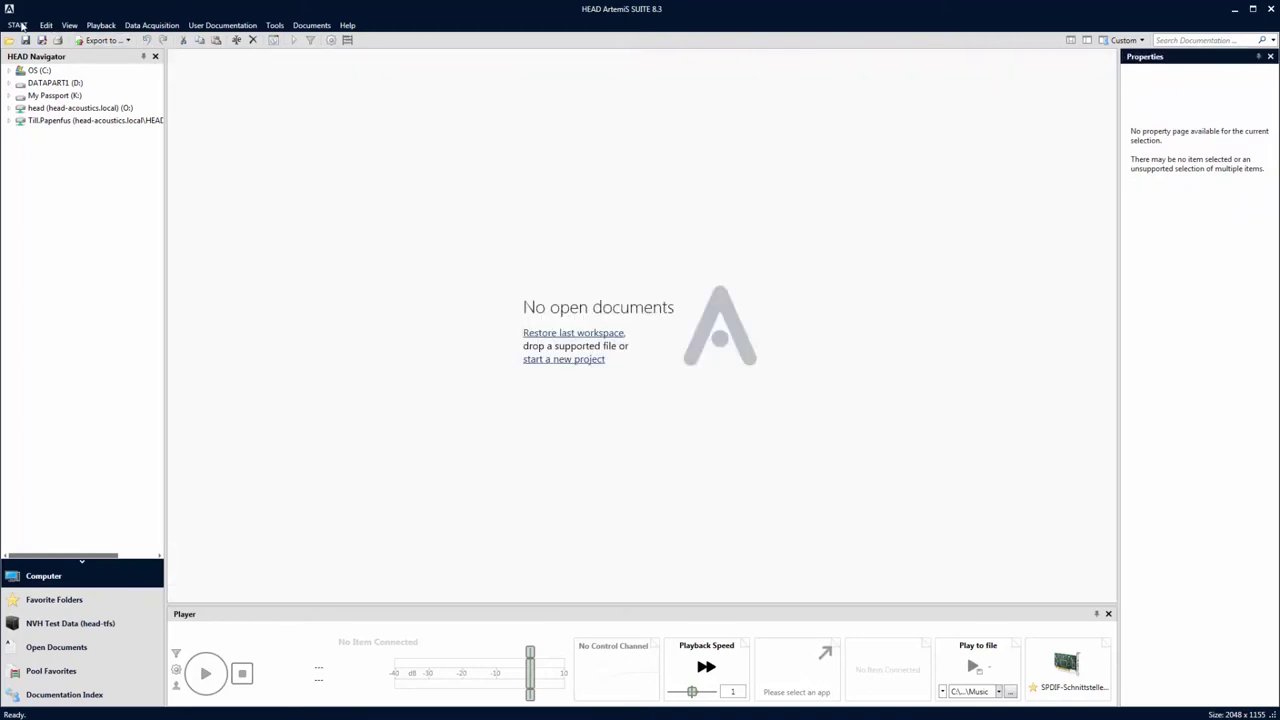
left_click(17, 25)
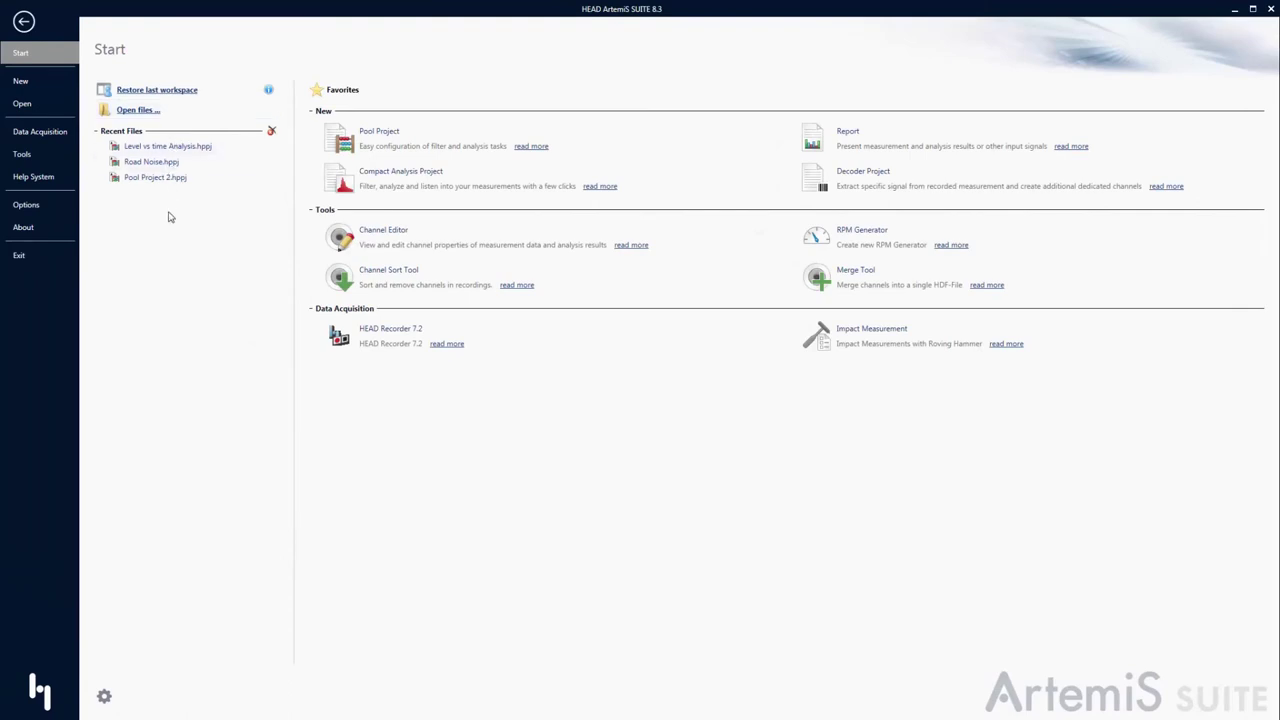
left_click(171, 147)
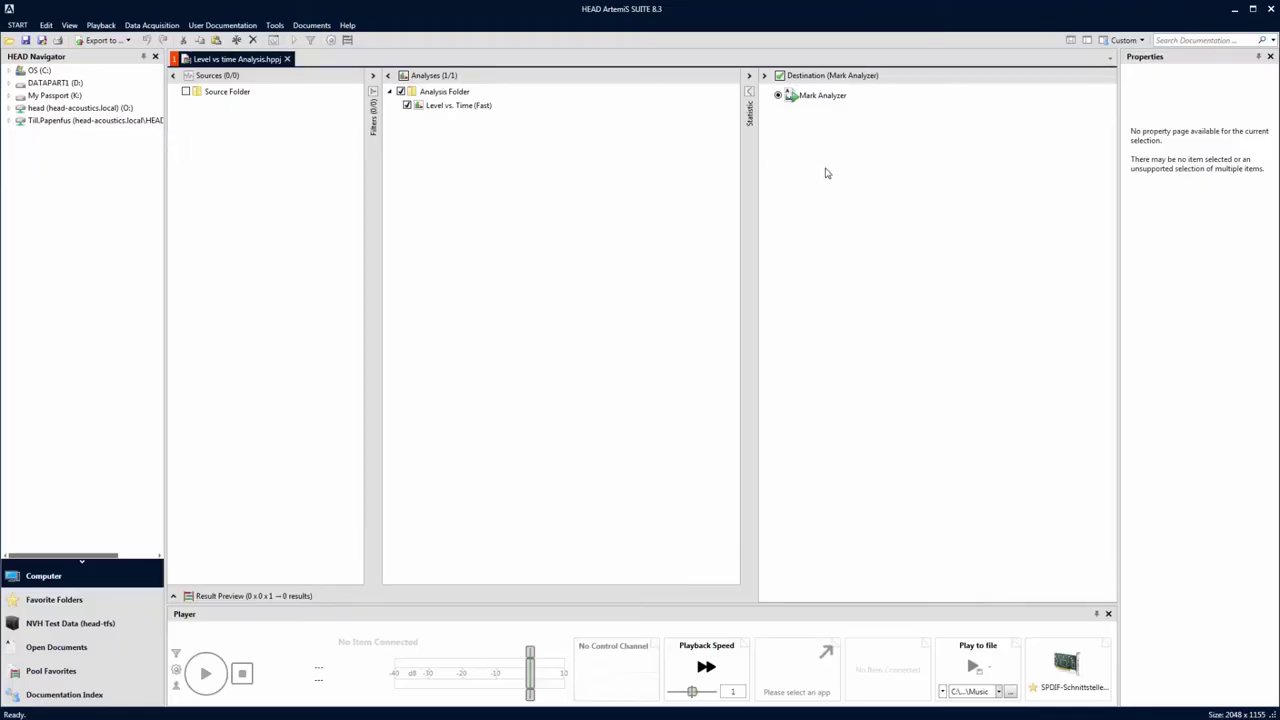
Remove Pool Project 2.hppj from the recent files list and review the Start Page settings in the application options.
left_click(16, 25)
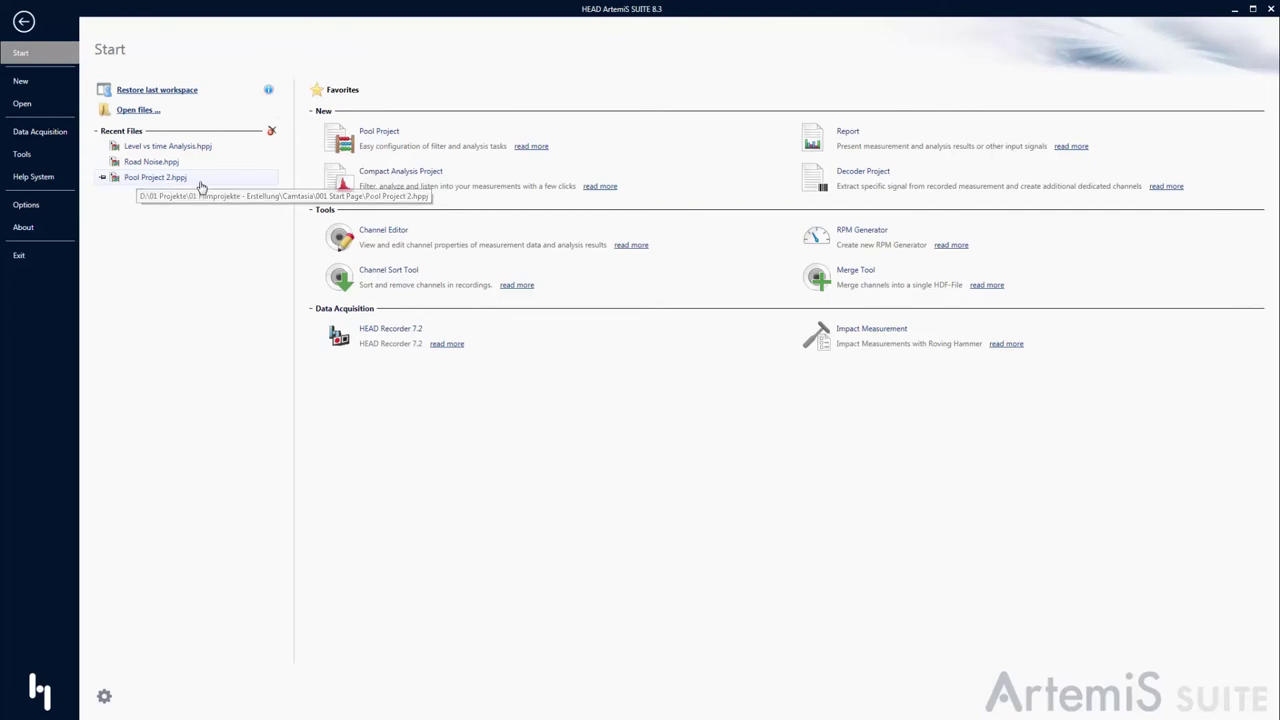
right_click(198, 186)
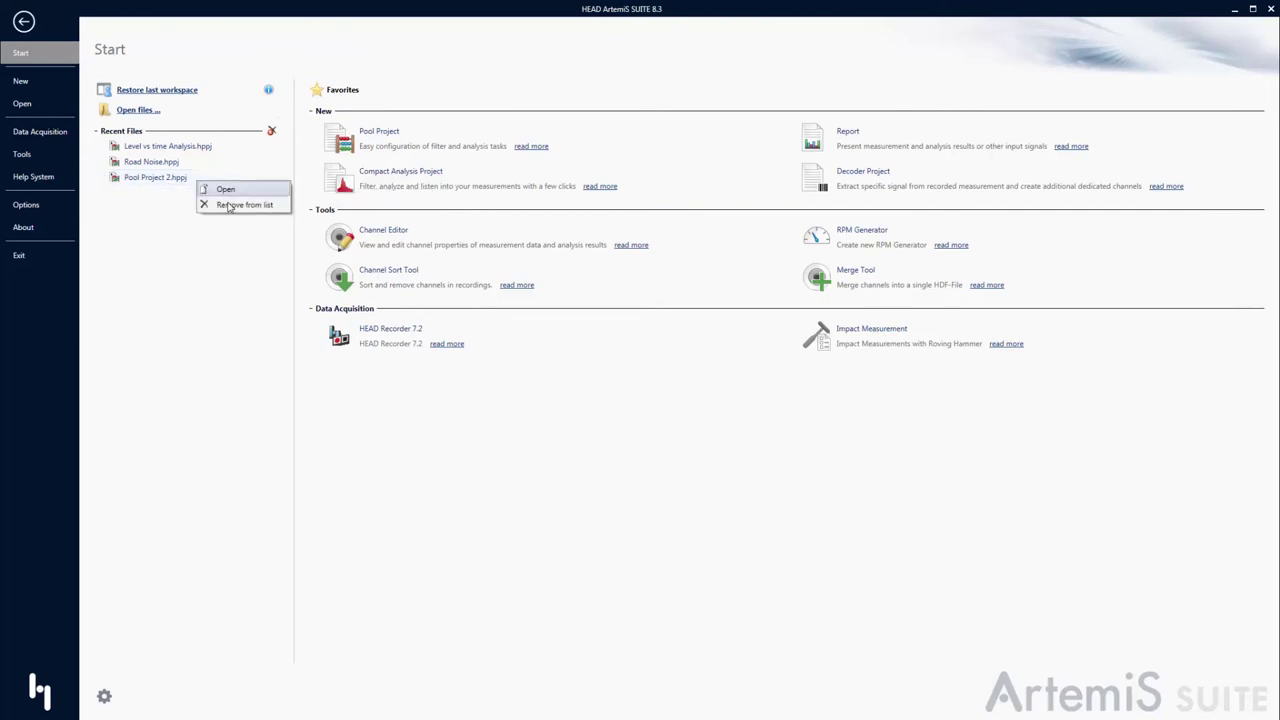
left_click(228, 206)
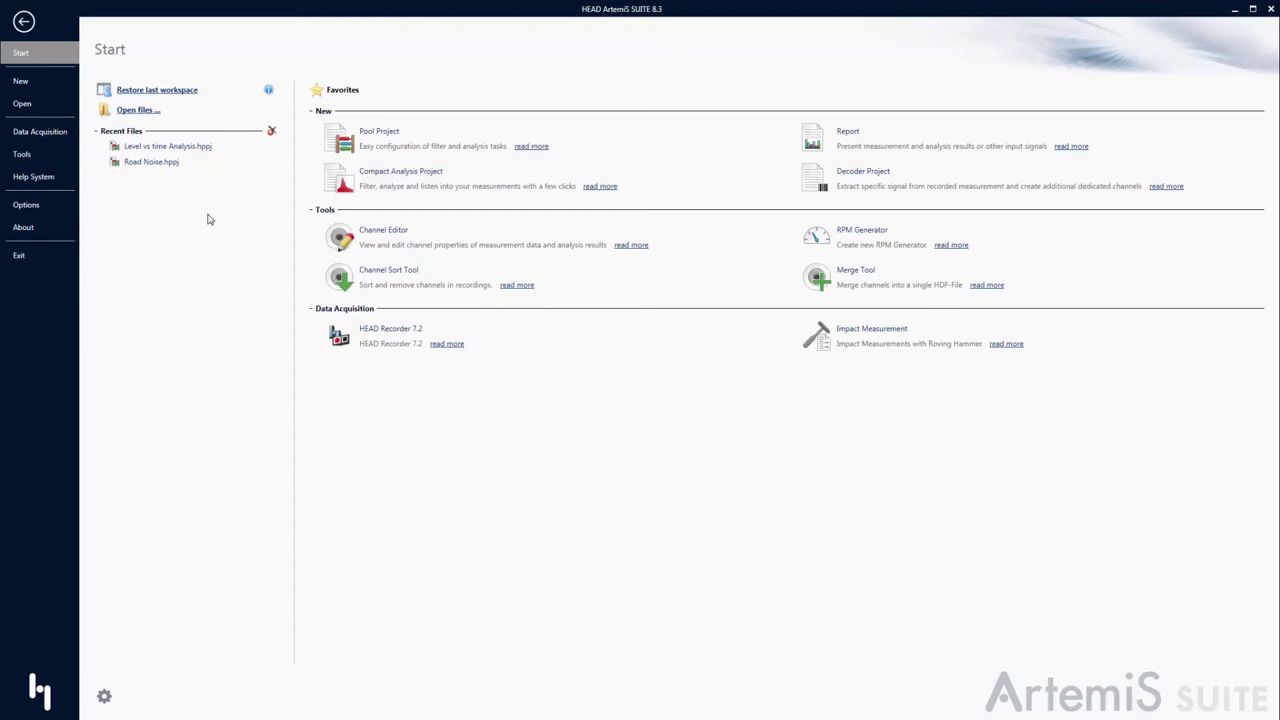
left_click(50, 209)
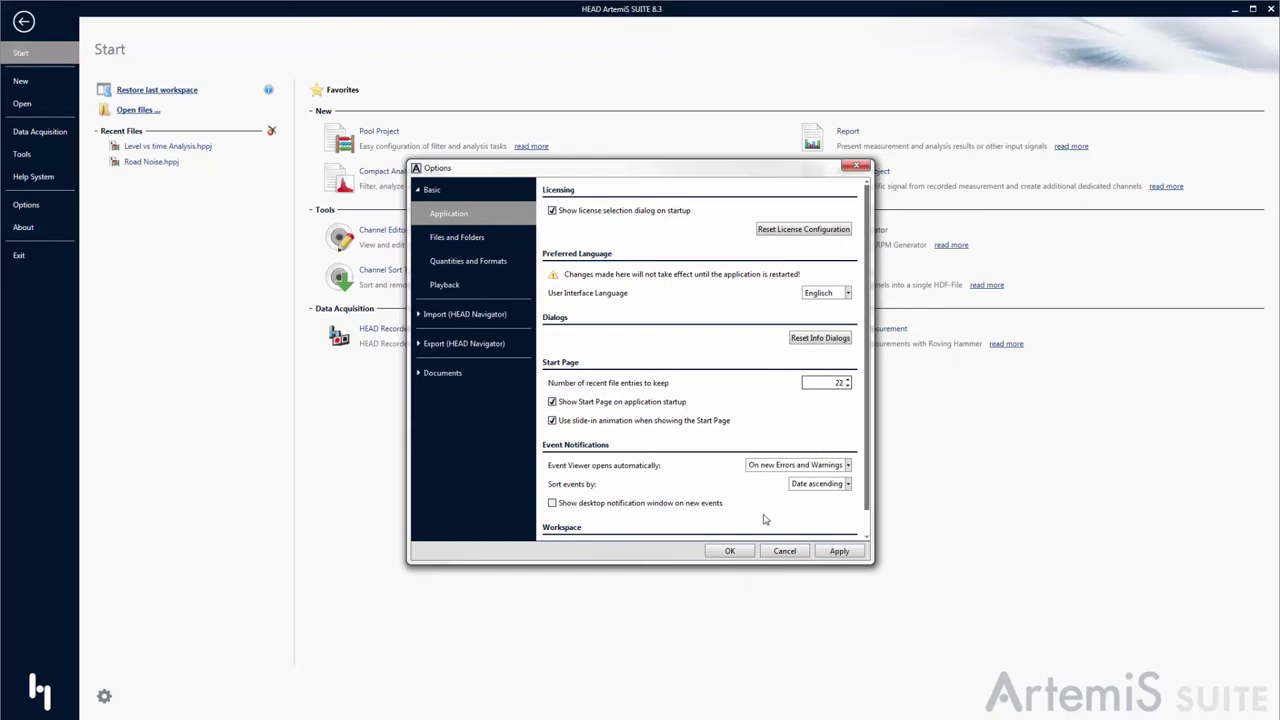
left_click(731, 551)
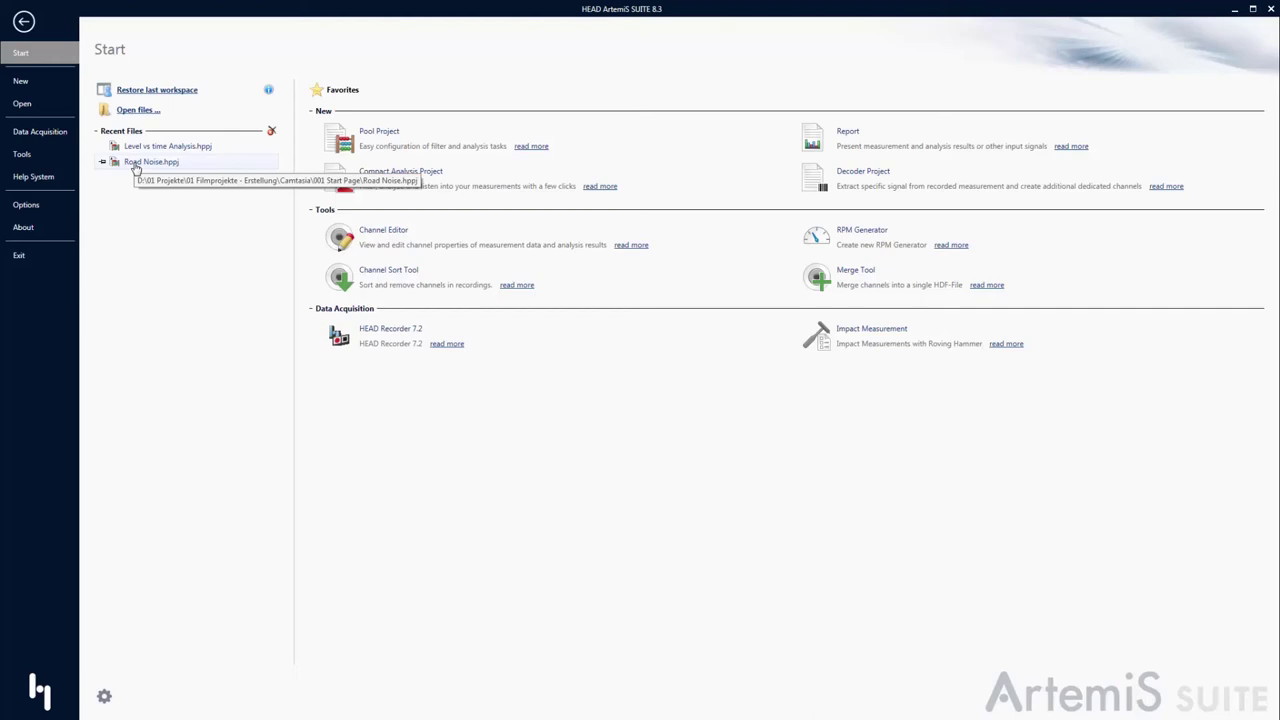
Pin Road Noise.hppj in the recent files list, then open it from there and close it again.
left_click(102, 162)
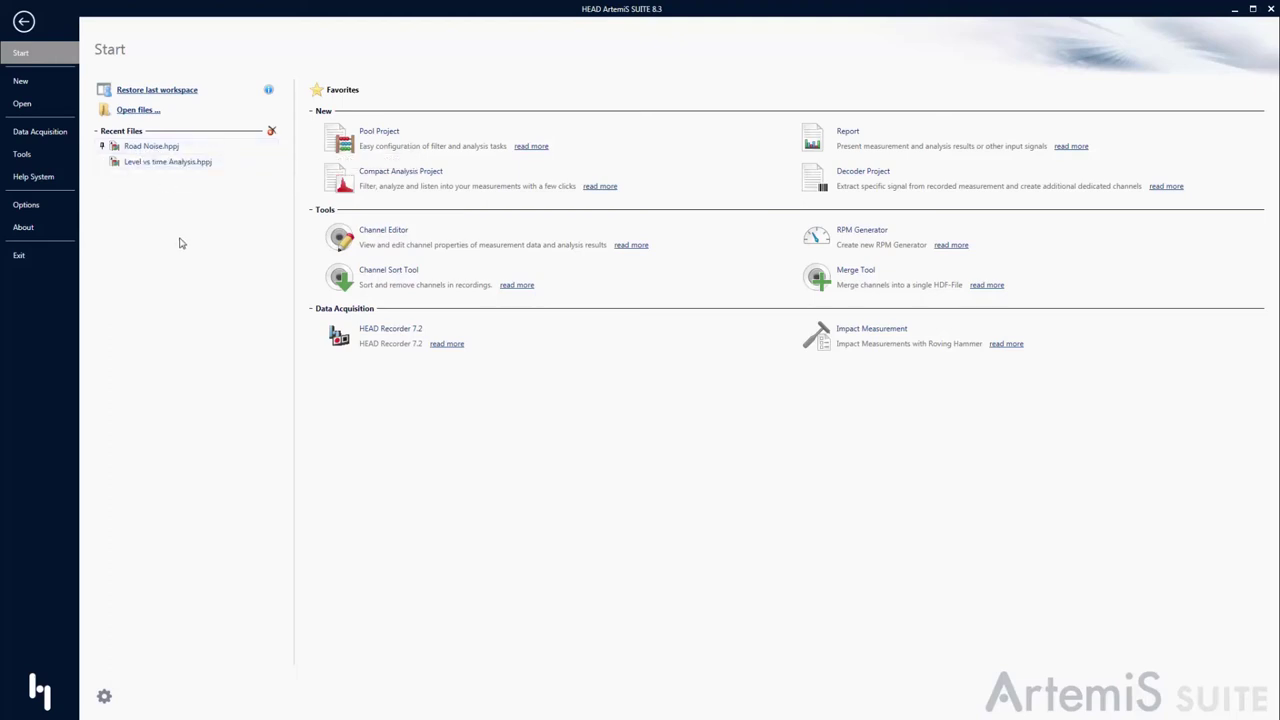
left_click(146, 146)
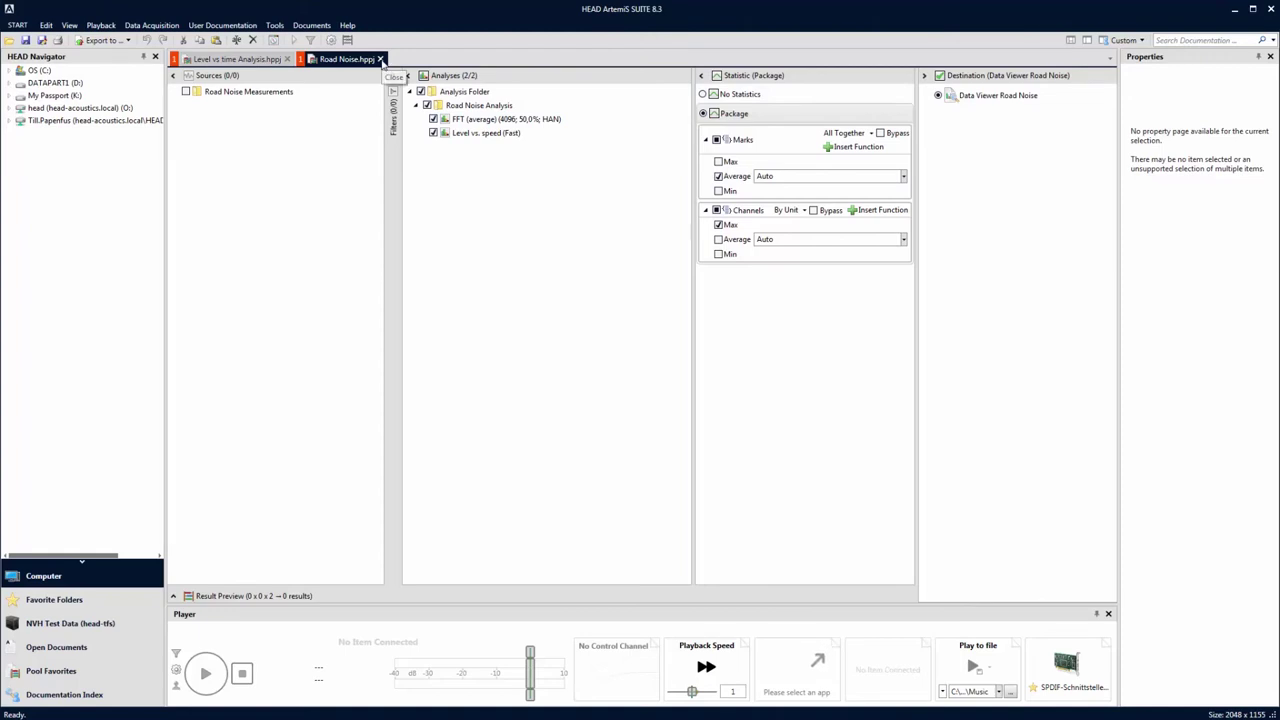
left_click(380, 59)
Look up the Extracting FlexRay channels article in the Help System, within Solving Typical Tasks, Editing and preparing measurements.
left_click(17, 27)
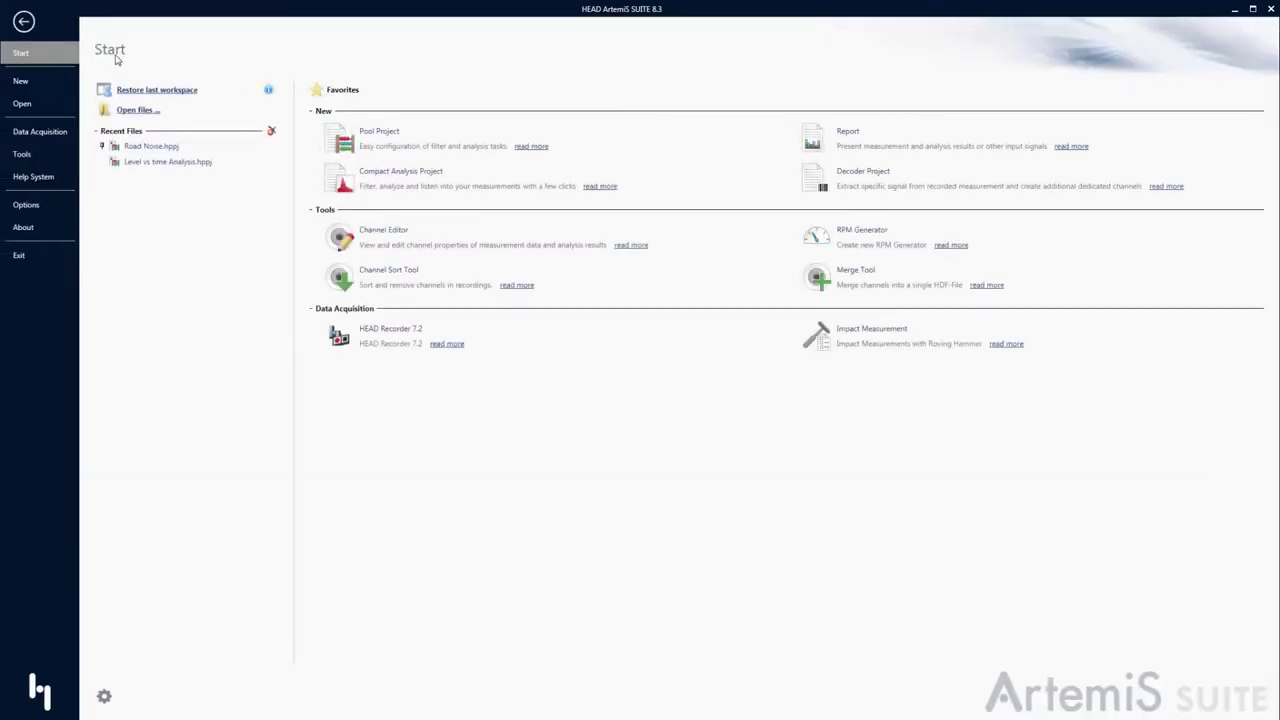
left_click(34, 177)
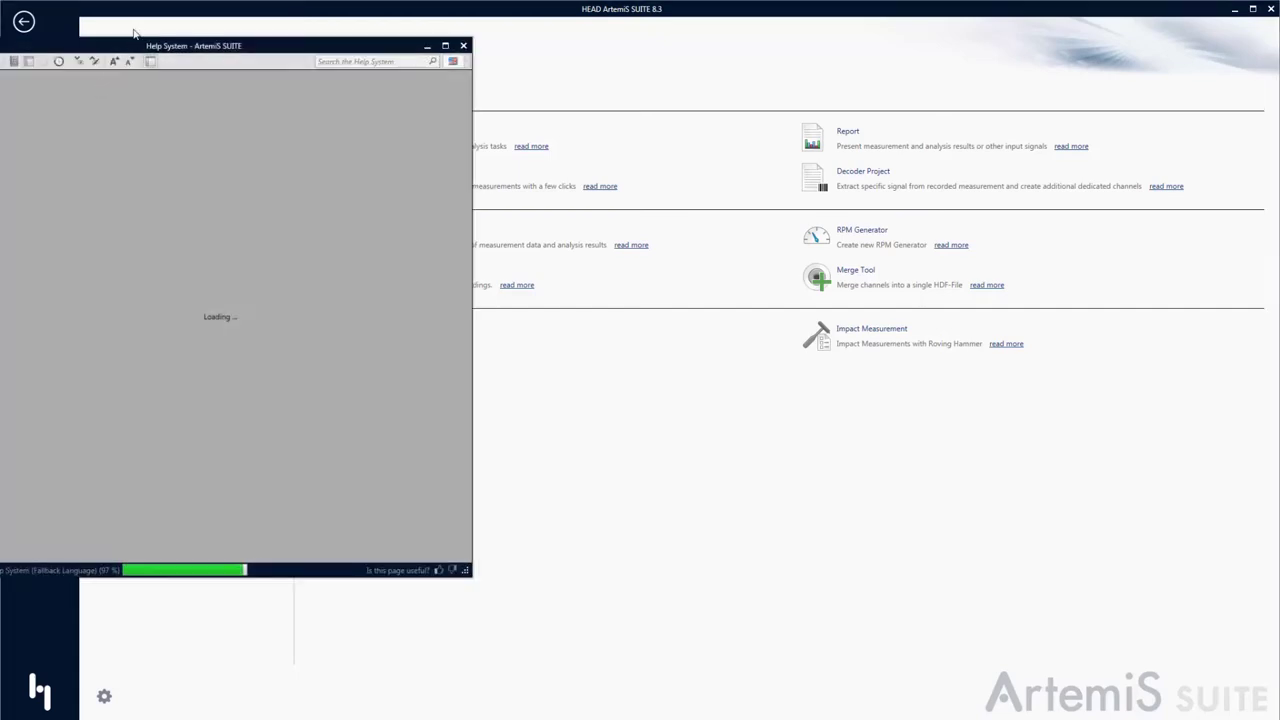
left_click_drag(193, 45, 257, 27)
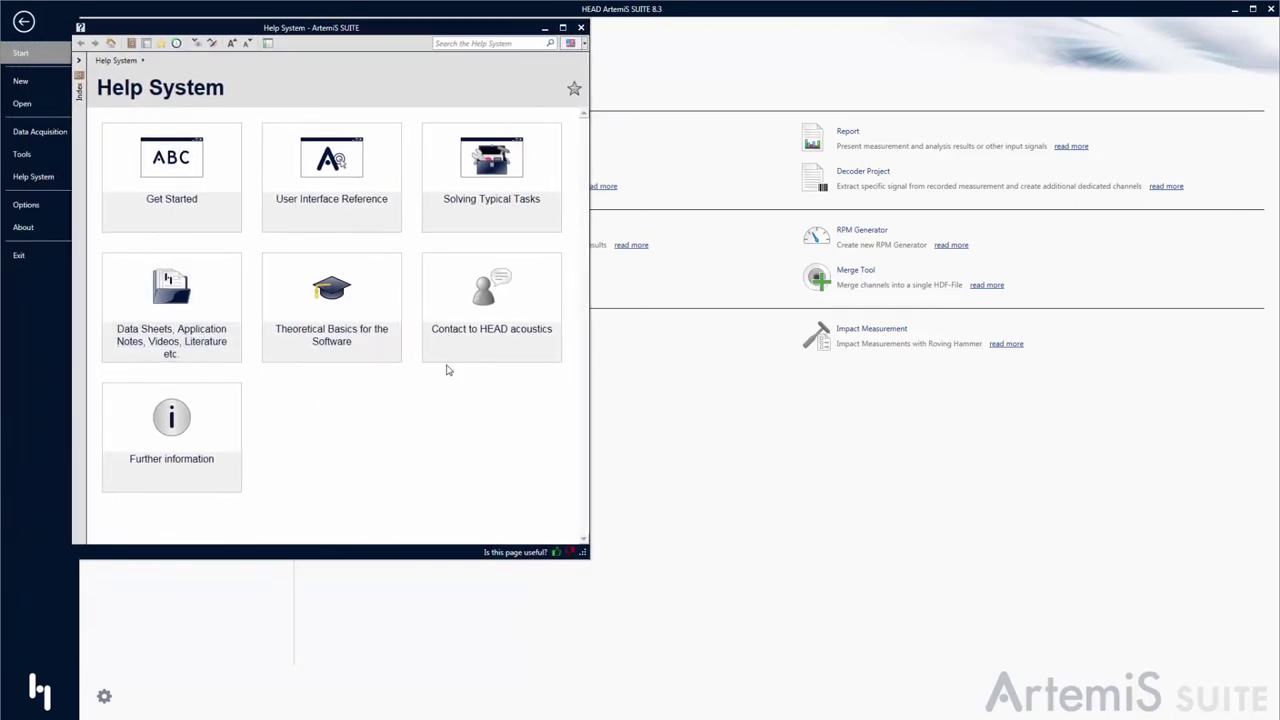
left_click(497, 189)
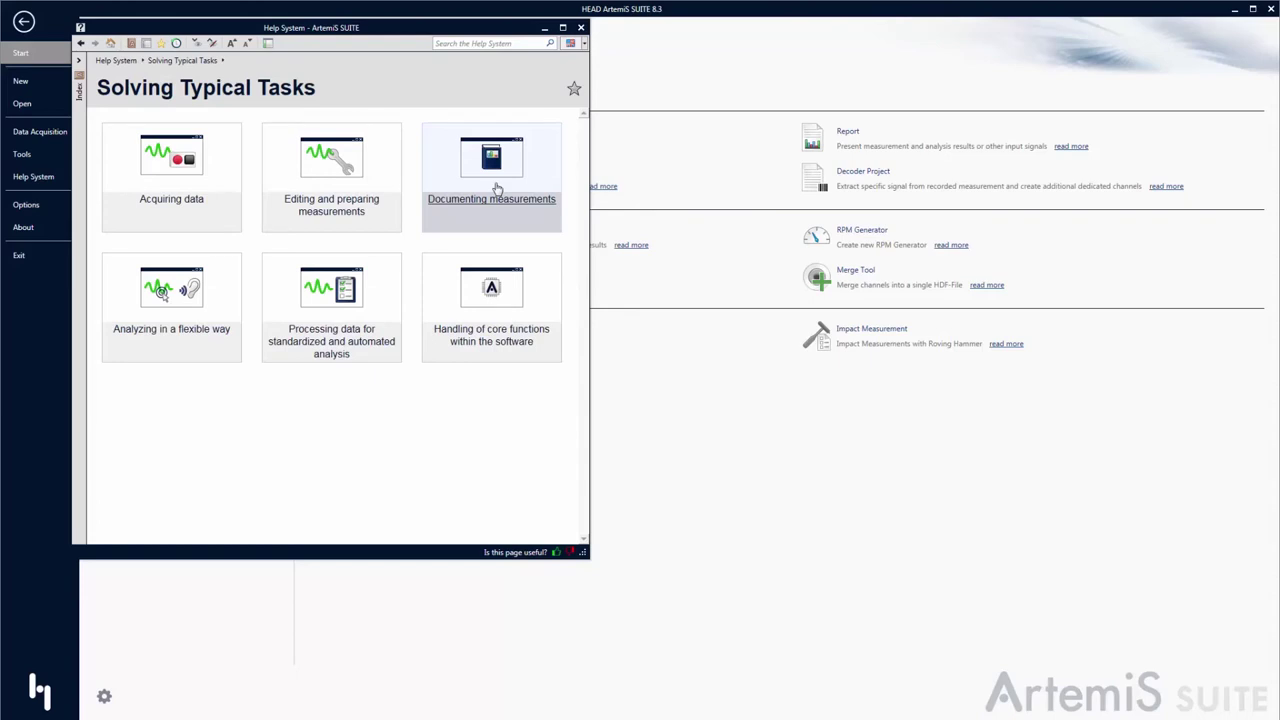
left_click(347, 205)
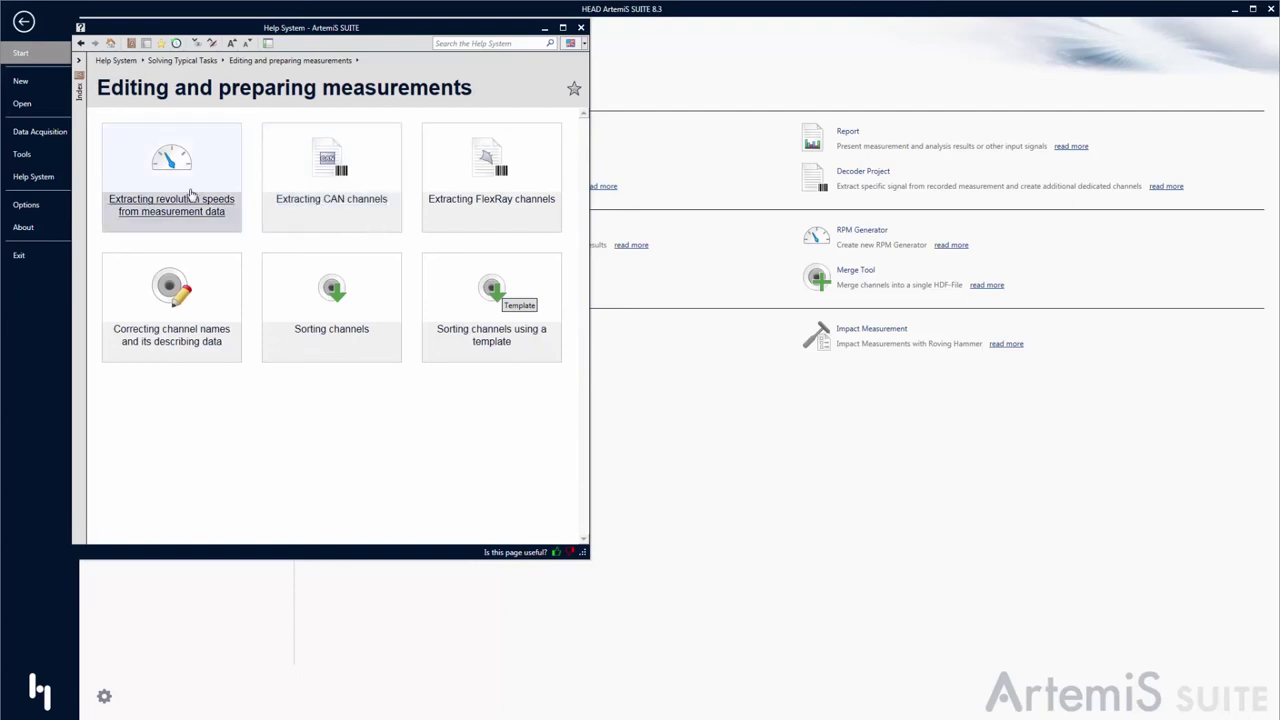
left_click(494, 207)
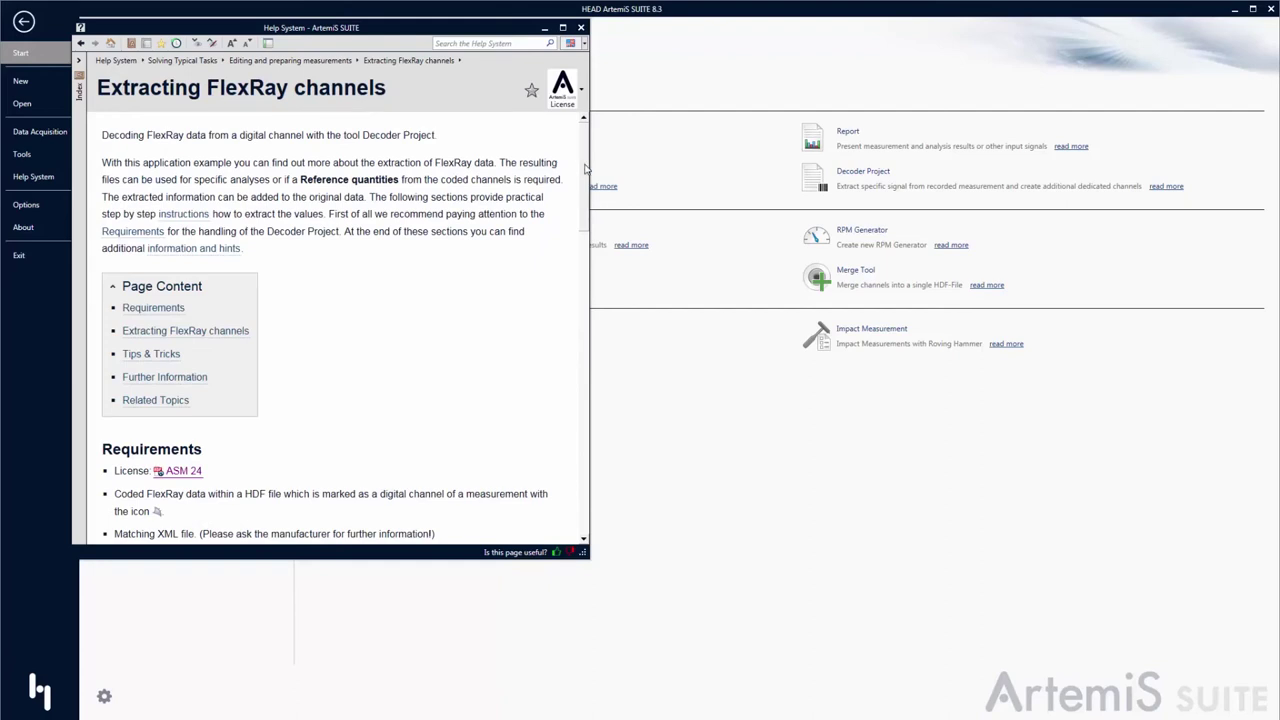
Read through the FlexRay channels article down to its Tips & Tricks section and close the Help System.
left_click_drag(583, 169, 588, 248)
scroll(588, 248, "down", 10)
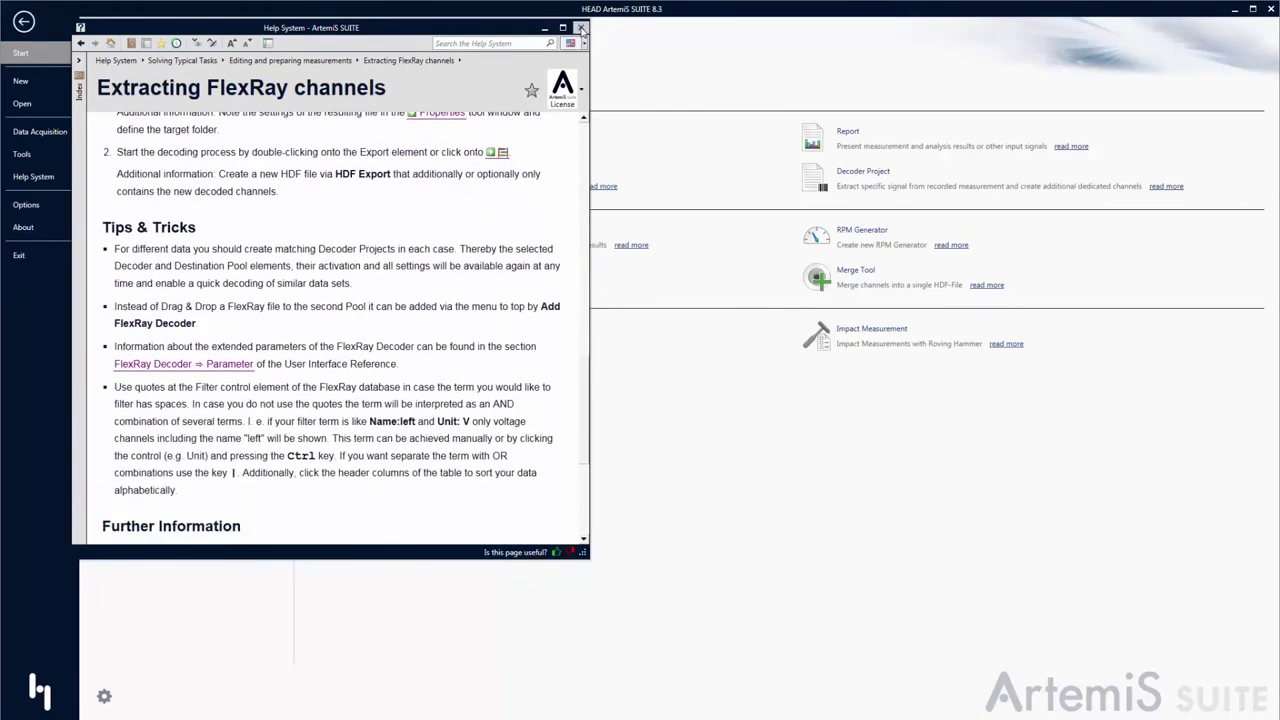
left_click(581, 28)
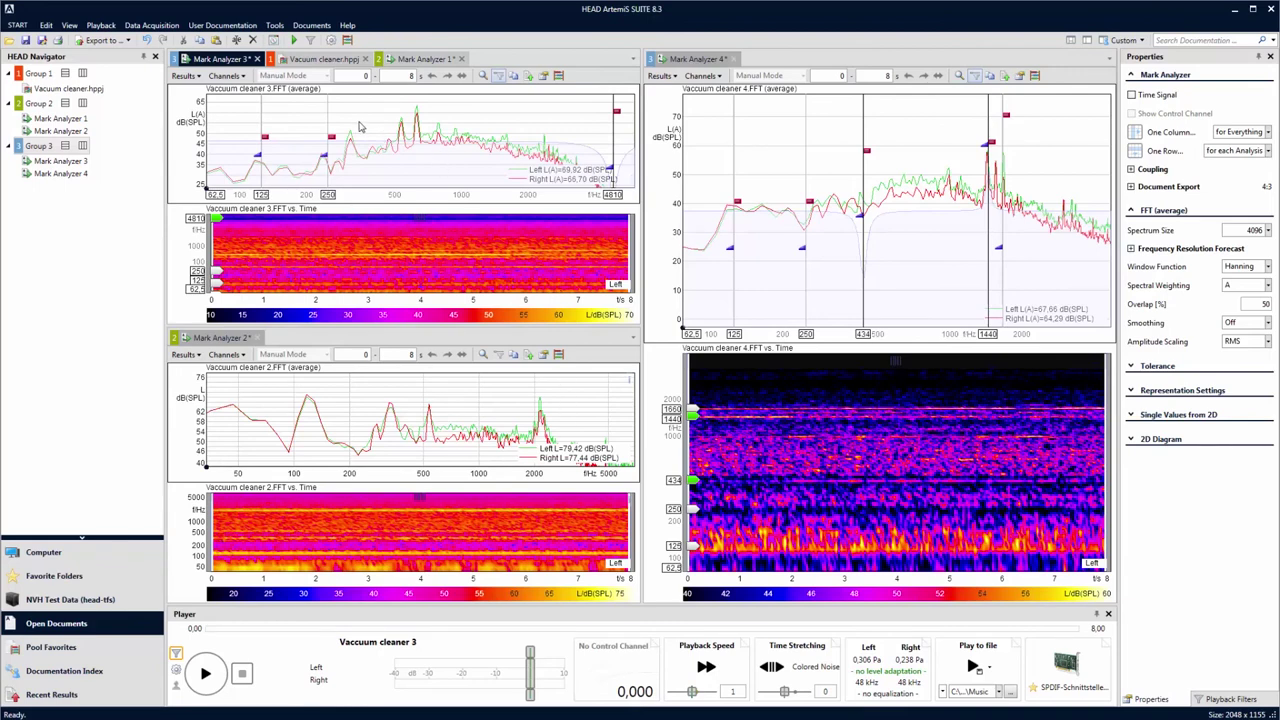
Play back the recording in Mark Analyzer 3 and switch playback through Mark Analyzer 2 to Mark Analyzer 4 for comparison.
left_click(294, 40)
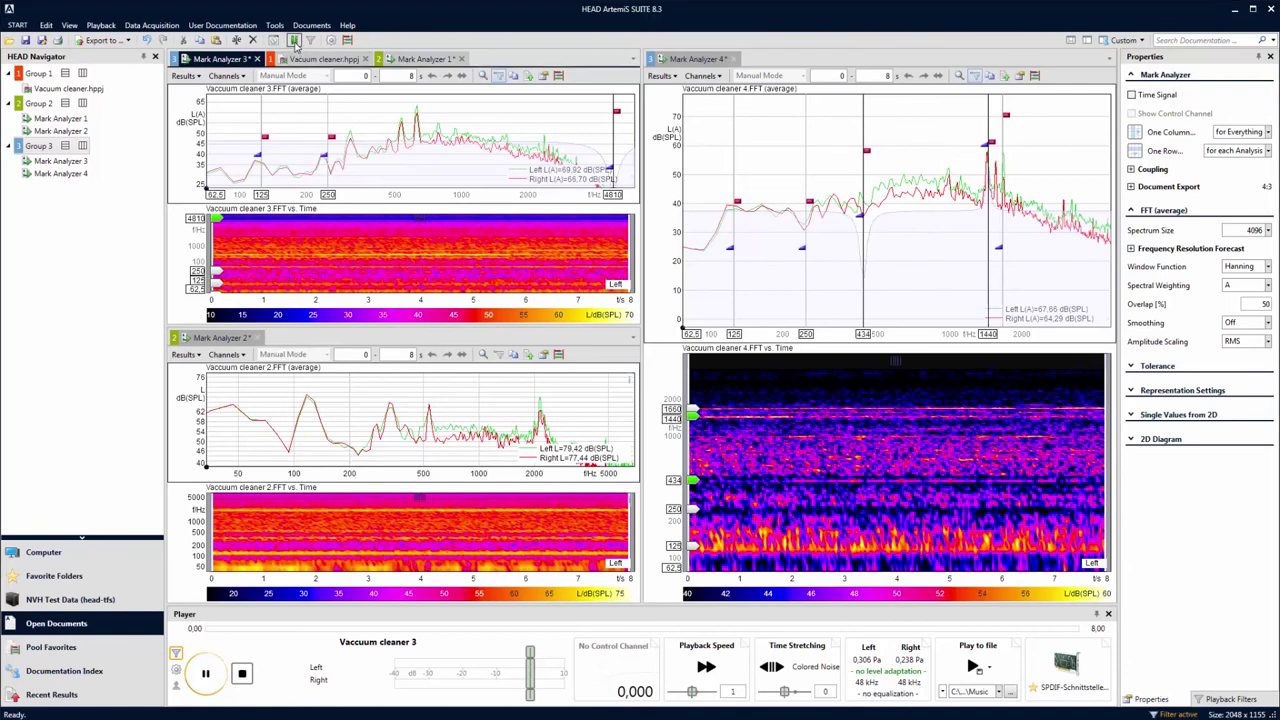
left_click(480, 411)
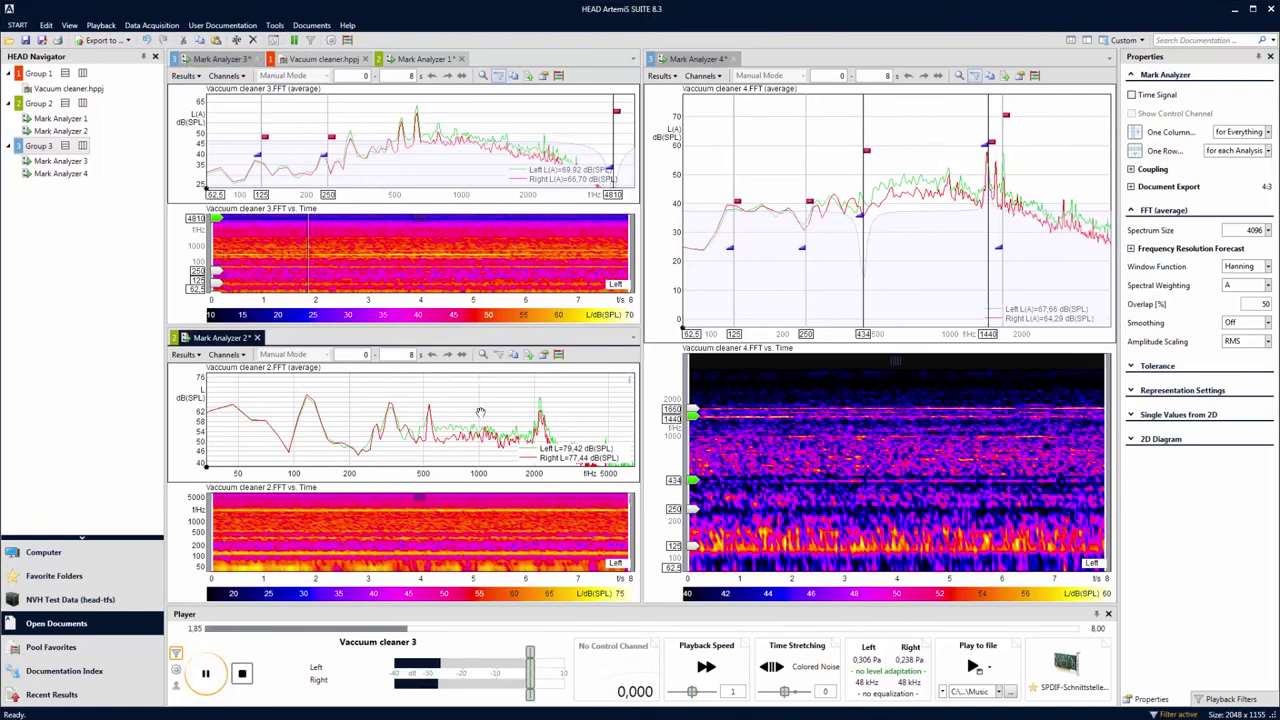
left_click(866, 281)
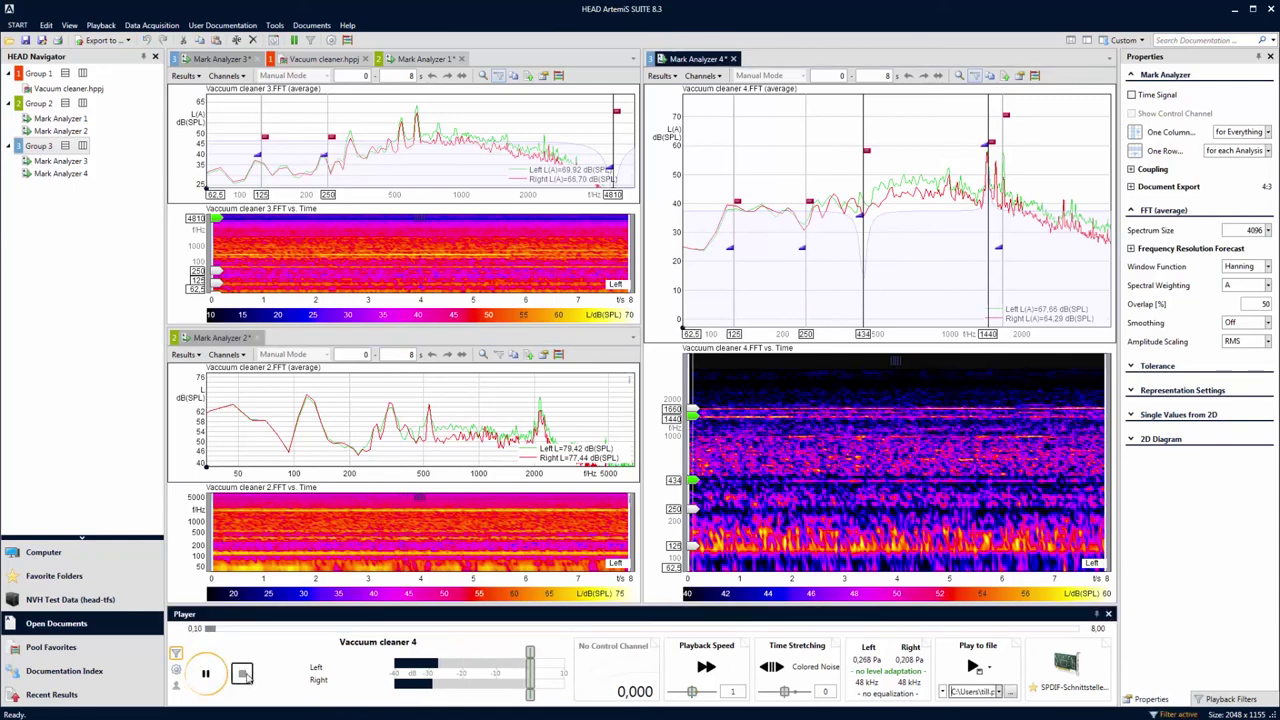
Label the spectrum peaks at 539 Hz and 129 Hz in the FFT (average) diagram of Mark Analyzer 2.
left_click(432, 411)
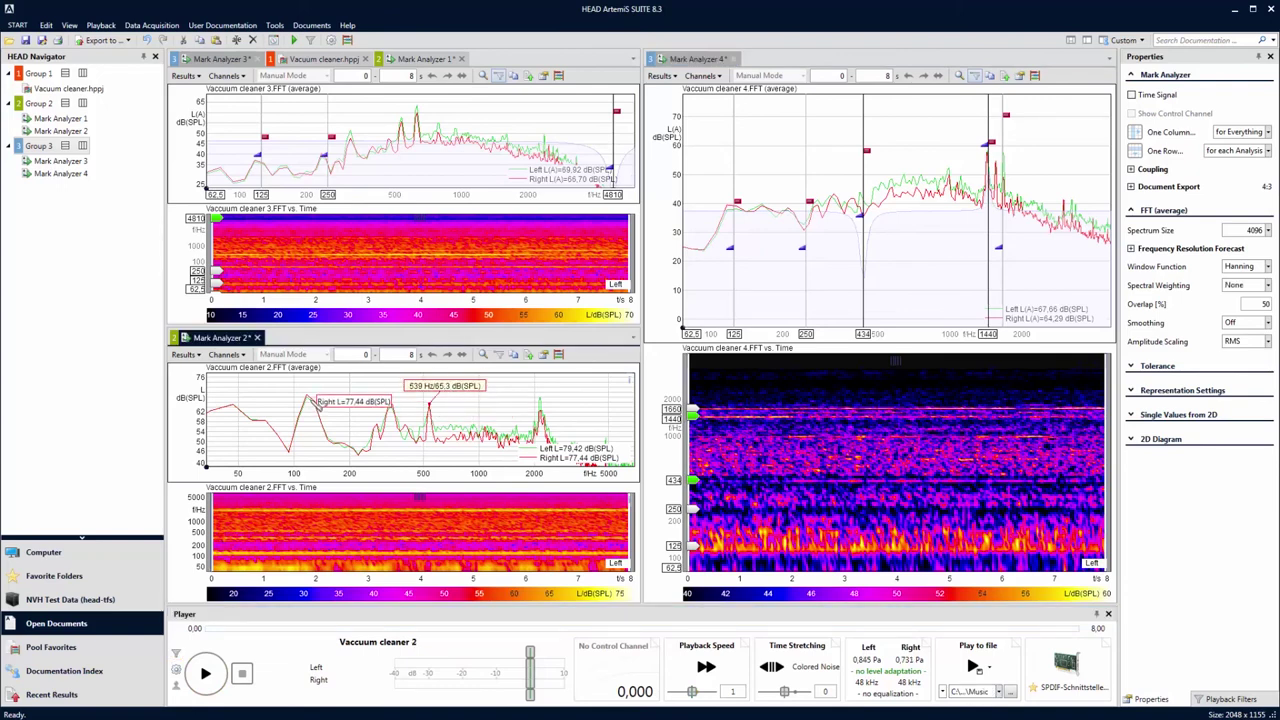
left_click(315, 397)
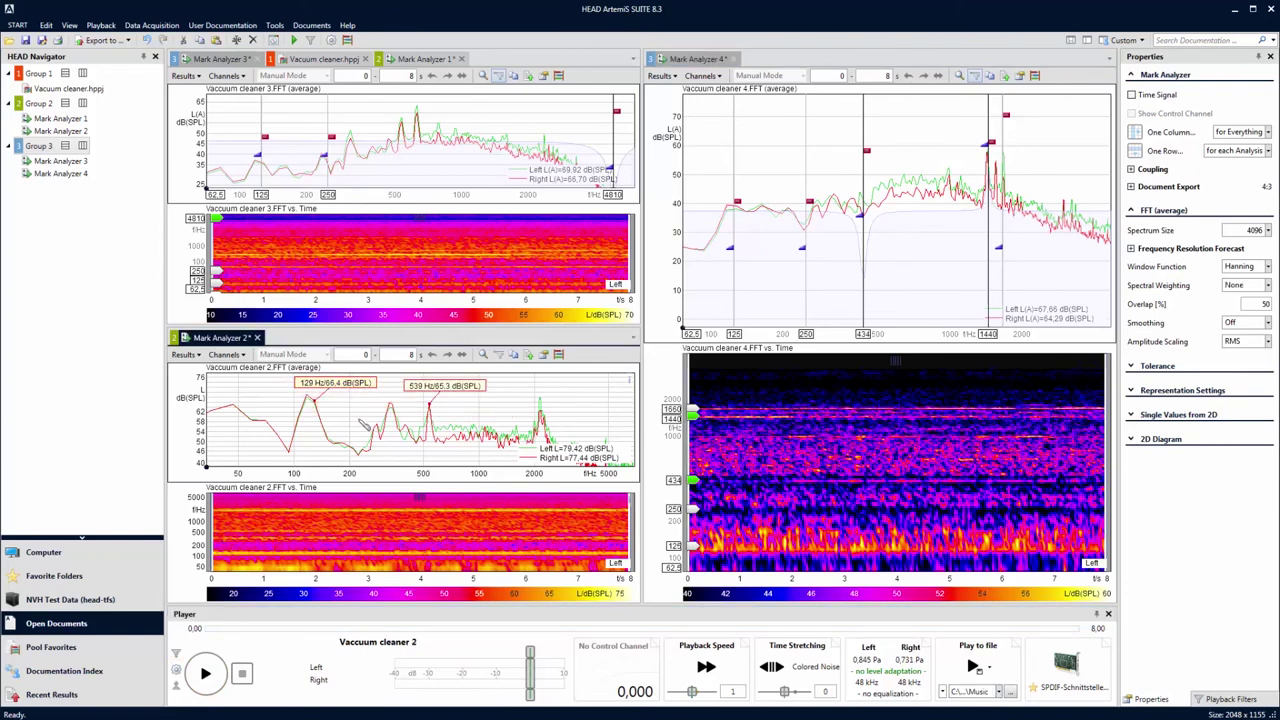
Move the uppermost filter band in Mark Analyzer 4 to about 1520 Hz and lower it to a deep notch during playback, then stop playback.
left_click(871, 289)
key("space")
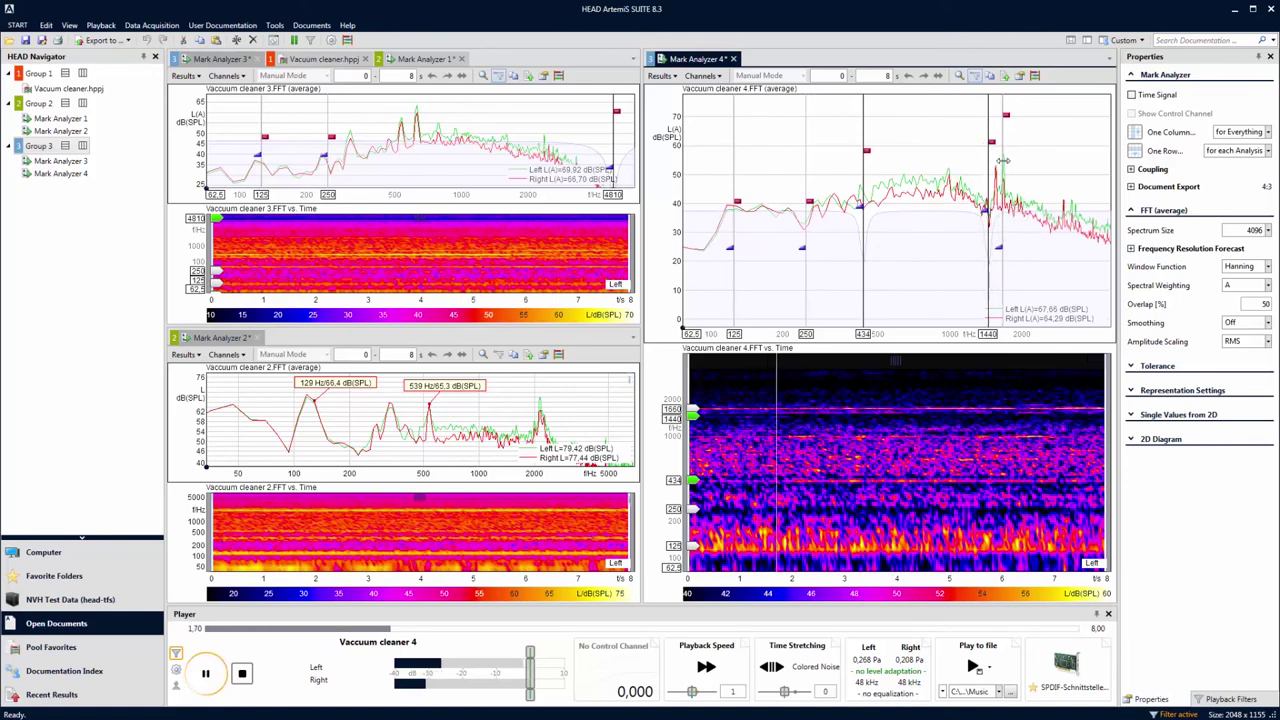
mouse_move(1002, 160)
left_mouse_down()
mouse_move(1018, 160)
mouse_move(999, 200)
mouse_move(996, 268)
left_mouse_up()
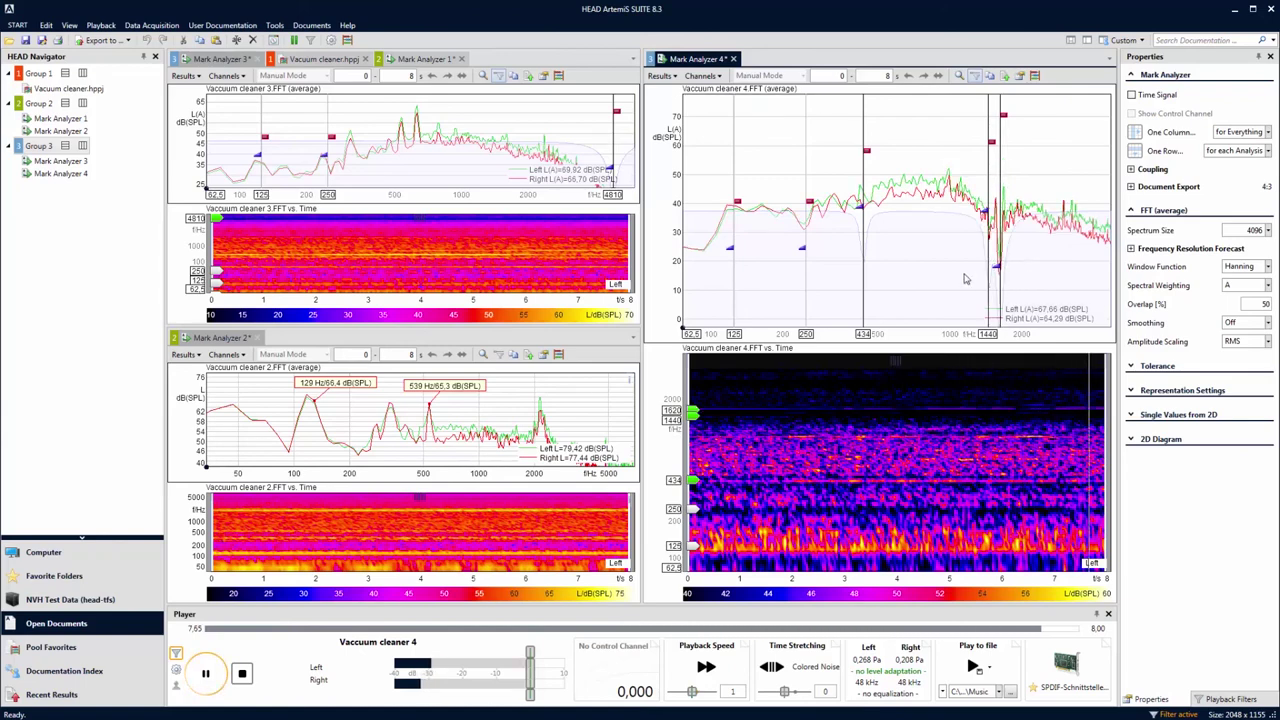
left_click(242, 673)
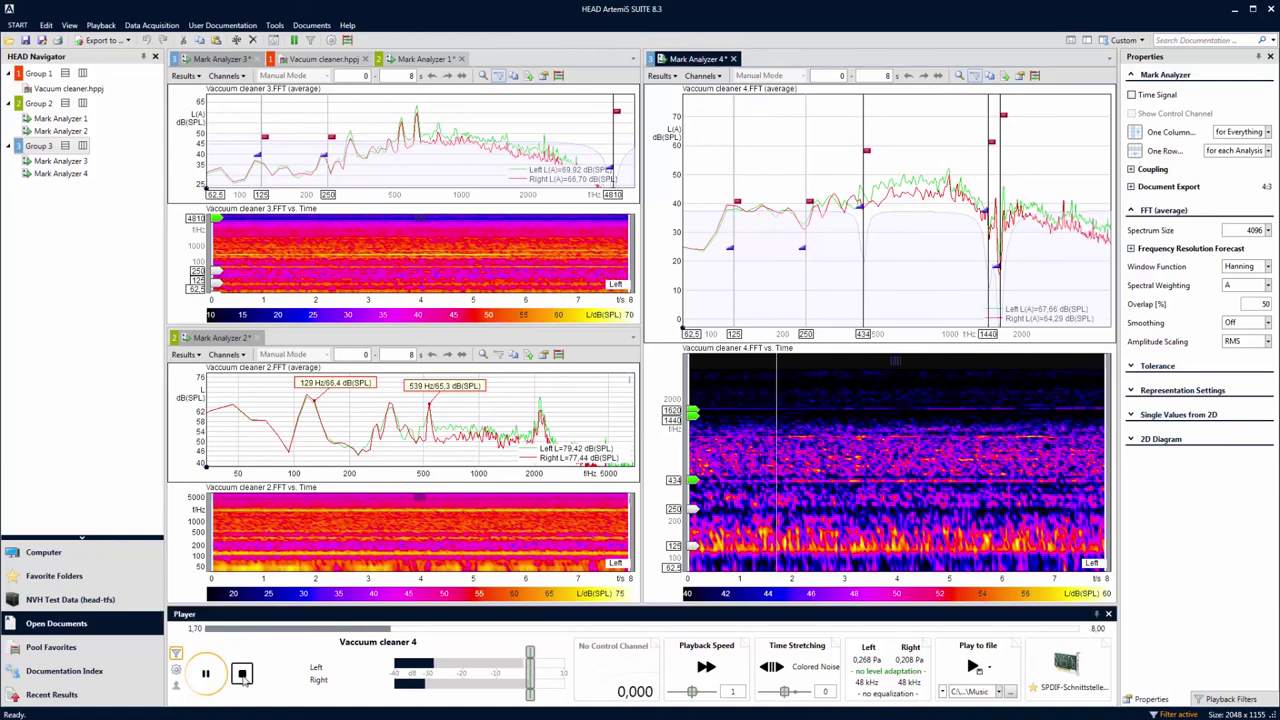